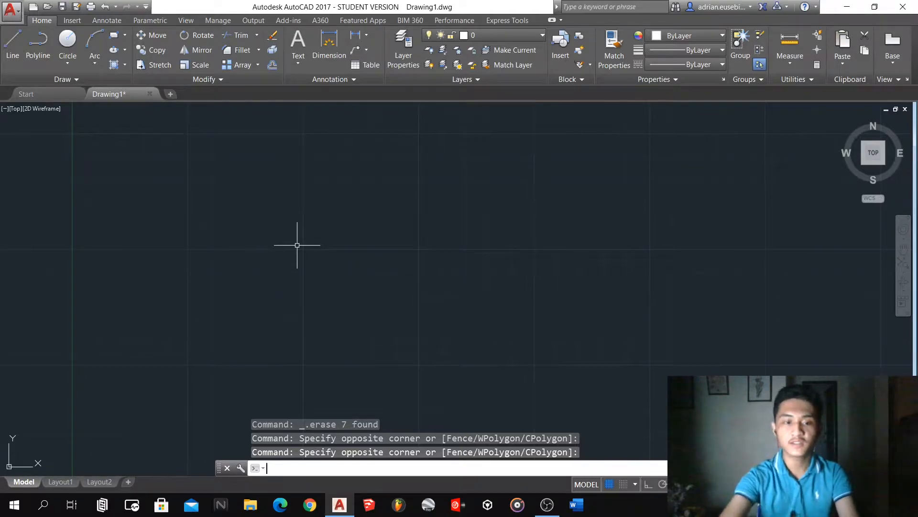
{"action": "left_click_drag", "start_coordinate": [343, 258], "coordinate": [430, 221]}
{"action": "scroll", "coordinate": [430, 222], "scroll_direction": "down", "scroll_amount": 2}
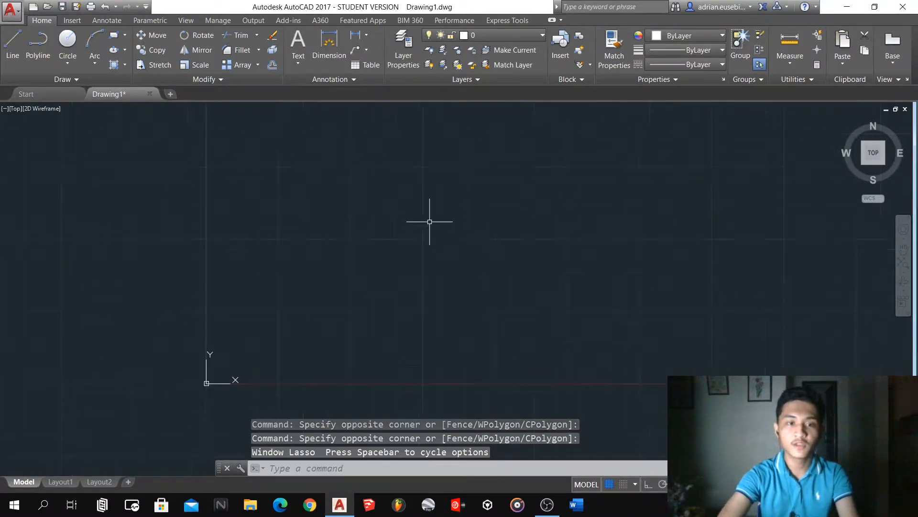
{"action": "scroll", "coordinate": [220, 402], "scroll_direction": "up", "scroll_amount": 2}
{"action": "scroll", "coordinate": [233, 346], "scroll_direction": "up", "scroll_amount": 2}
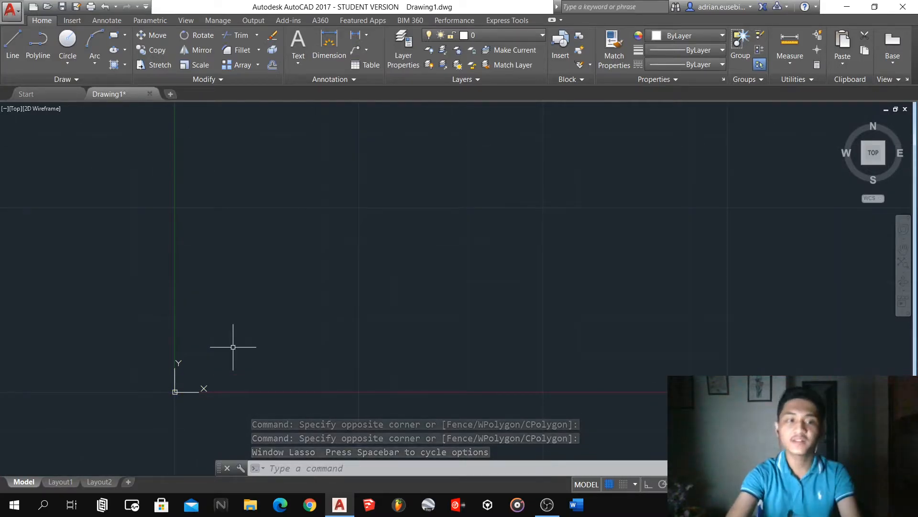
{"action": "scroll", "coordinate": [233, 346], "scroll_direction": "up", "scroll_amount": 2}
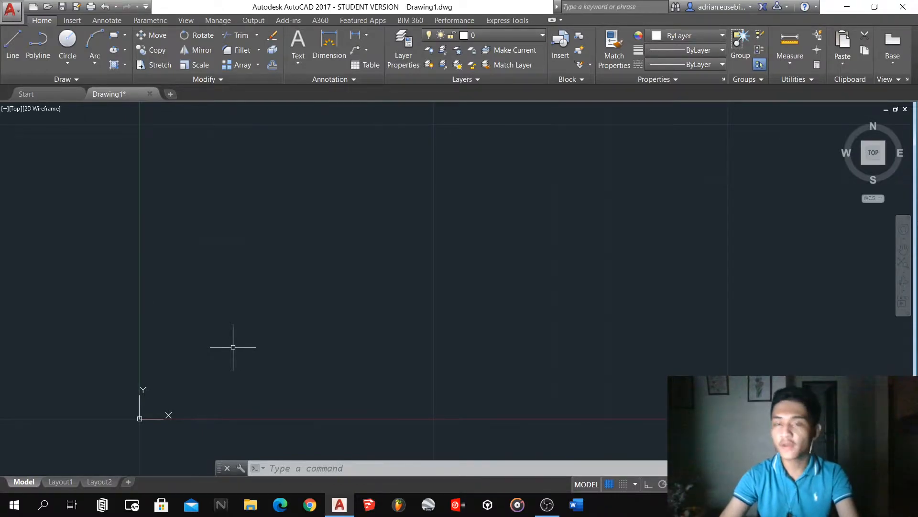
Draw a circle with a radius of 10 in the empty area just above and beside the origin.
{"action": "type", "text": "c"}
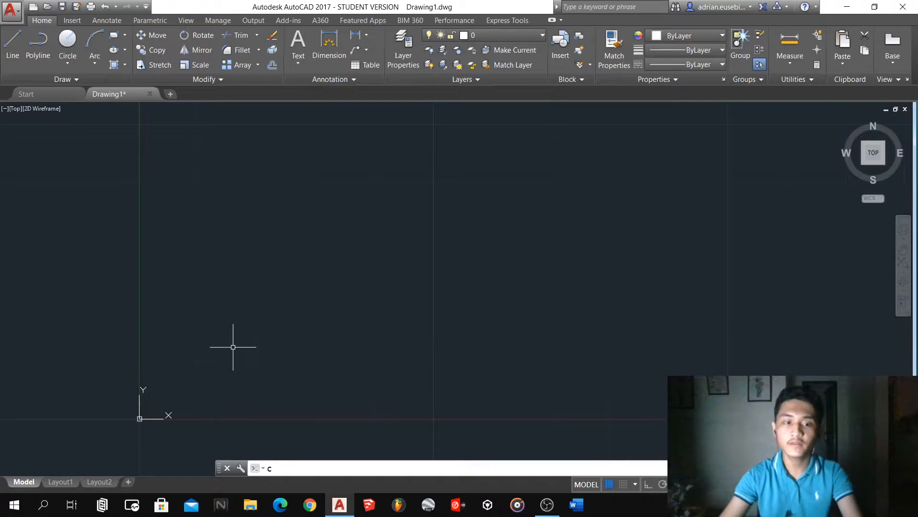
{"action": "key", "text": "Return"}
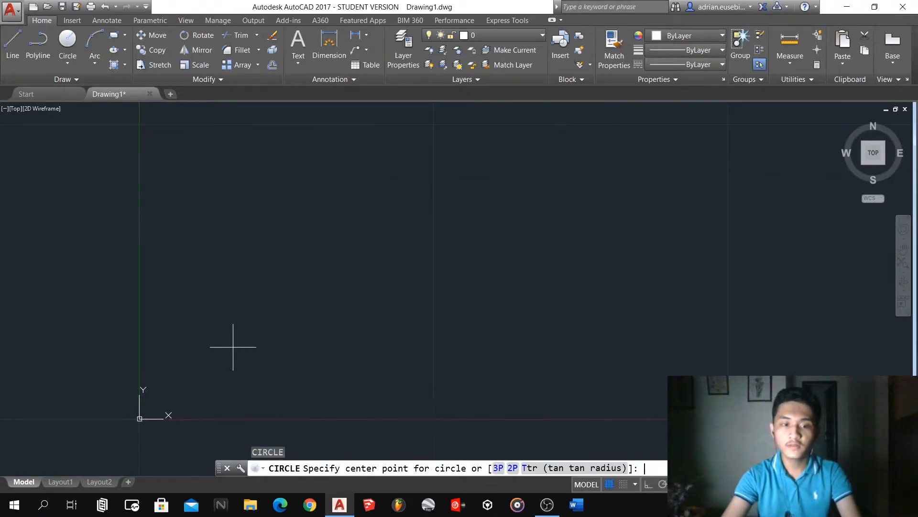
{"action": "scroll", "coordinate": [147, 334], "scroll_direction": "up", "scroll_amount": 2}
{"action": "scroll", "coordinate": [318, 257], "scroll_direction": "down", "scroll_amount": 2}
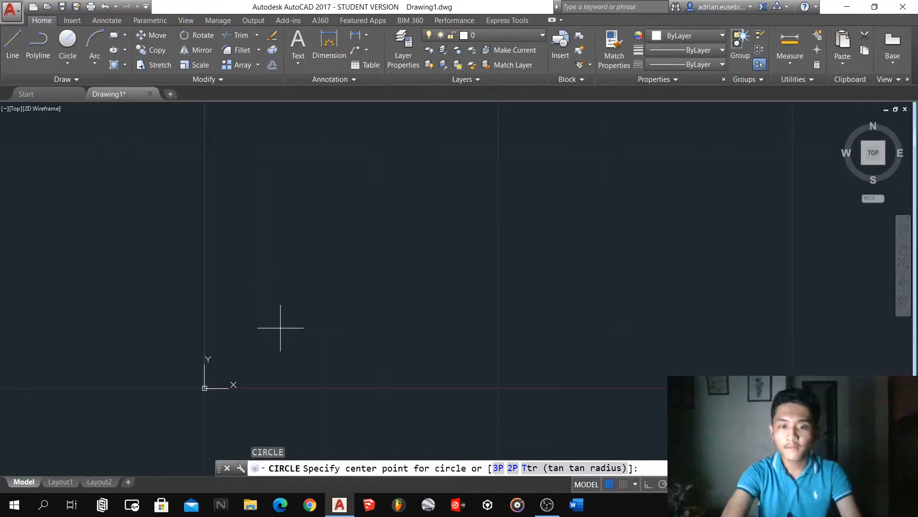
{"action": "scroll", "coordinate": [305, 293], "scroll_direction": "up", "scroll_amount": 1}
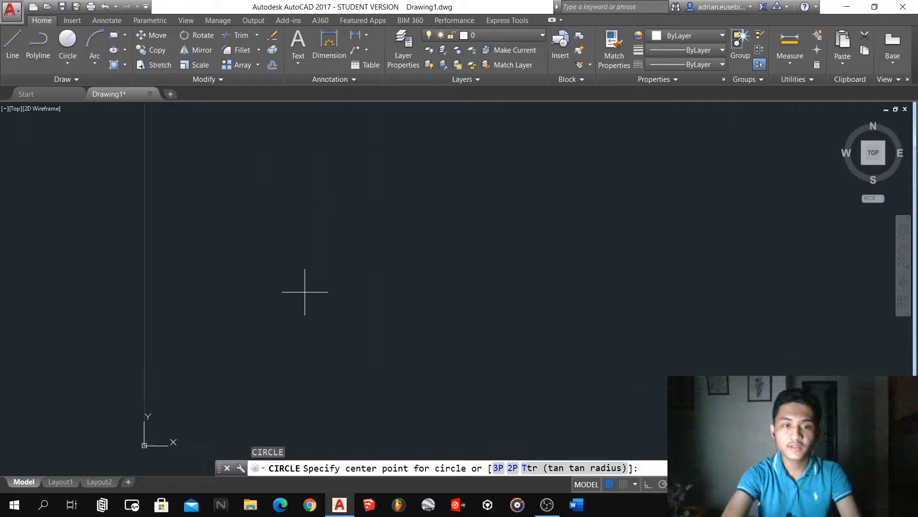
{"action": "left_click", "coordinate": [313, 253]}
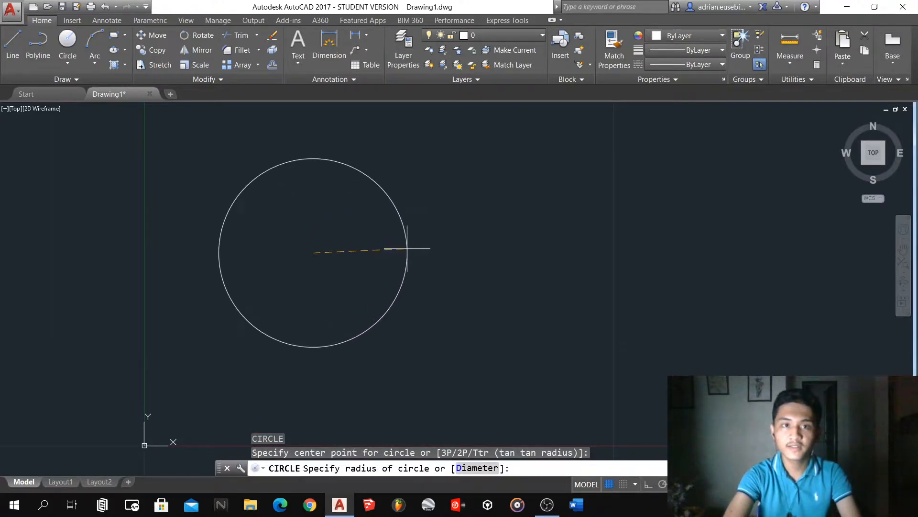
{"action": "scroll", "coordinate": [307, 258], "scroll_direction": "down", "scroll_amount": 1}
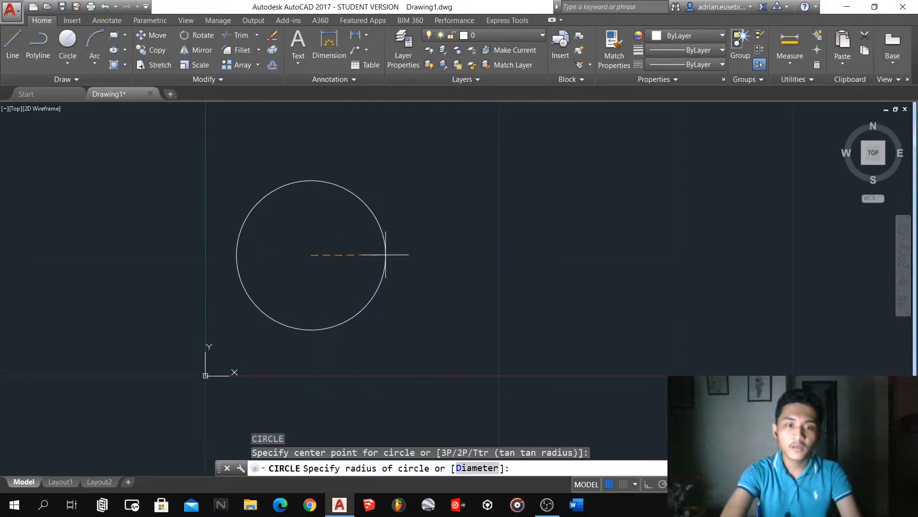
{"action": "scroll", "coordinate": [364, 254], "scroll_direction": "up", "scroll_amount": 1}
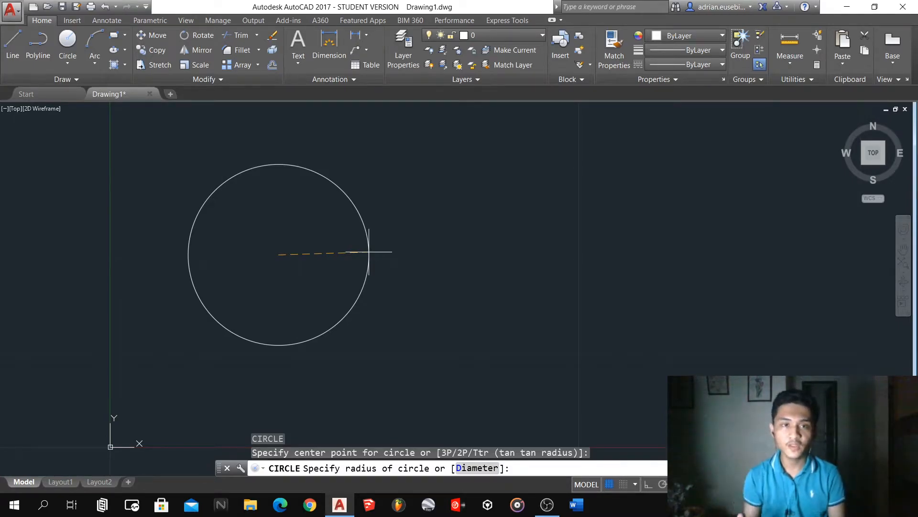
{"action": "type", "text": "10"}
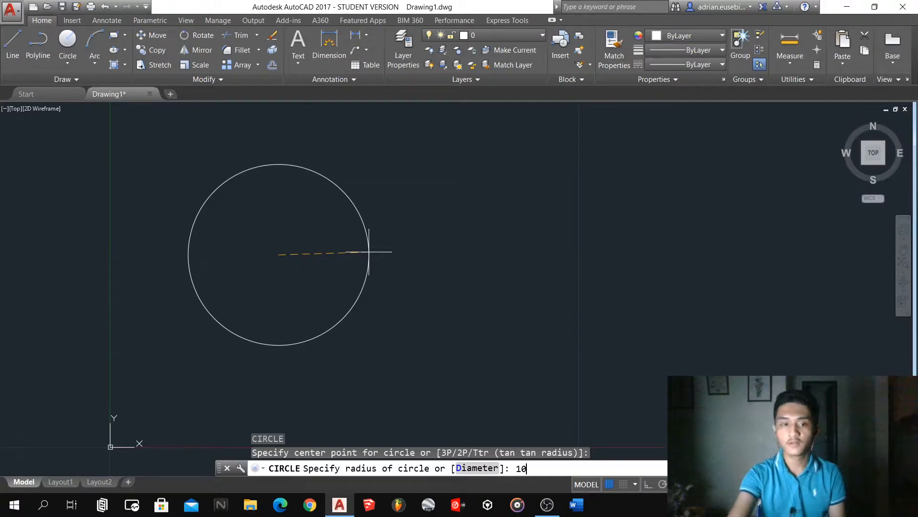
{"action": "key", "text": "Return"}
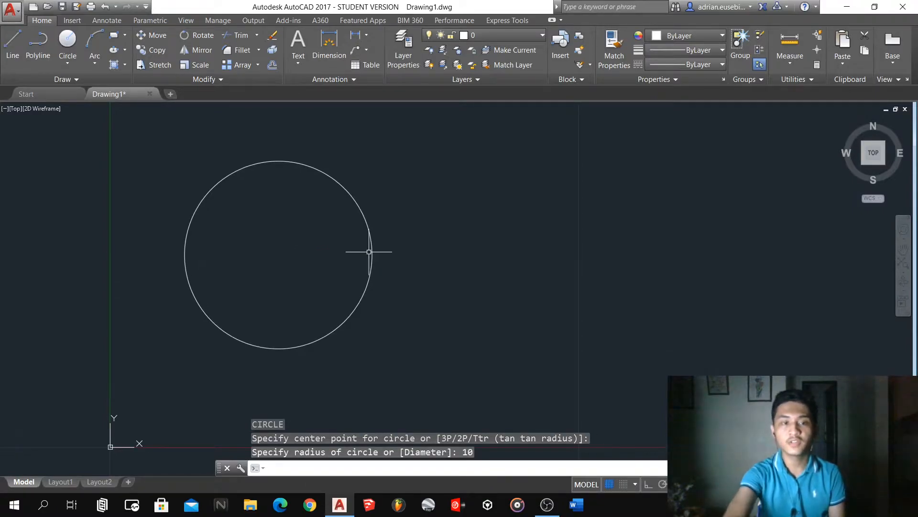
{"action": "mouse_move", "coordinate": [328, 362]}
{"action": "left_mouse_down"}
{"action": "mouse_move", "coordinate": [334, 375]}
{"action": "mouse_move", "coordinate": [299, 338]}
{"action": "mouse_move", "coordinate": [294, 345]}
{"action": "left_mouse_up"}
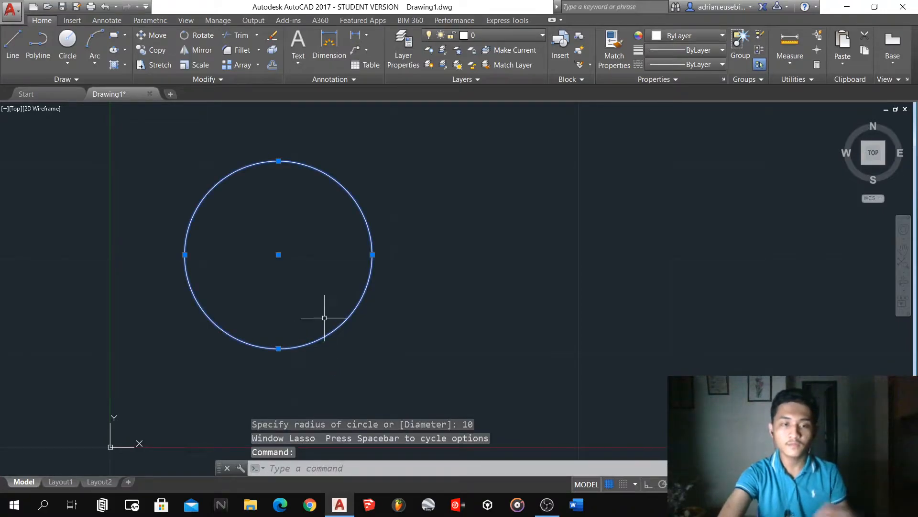
{"action": "key", "text": "Escape"}
{"action": "scroll", "coordinate": [282, 307], "scroll_direction": "down", "scroll_amount": 2}
{"action": "scroll", "coordinate": [285, 271], "scroll_direction": "up", "scroll_amount": 2}
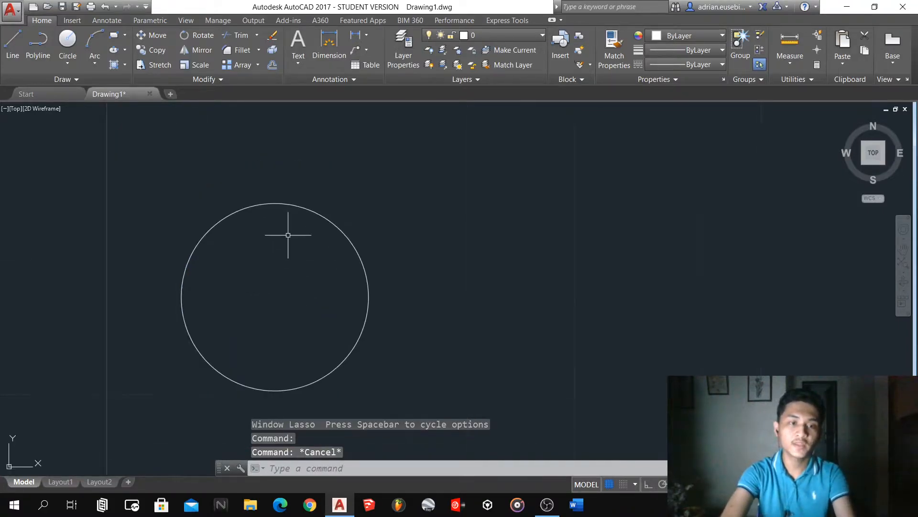
{"action": "left_click", "coordinate": [314, 214]}
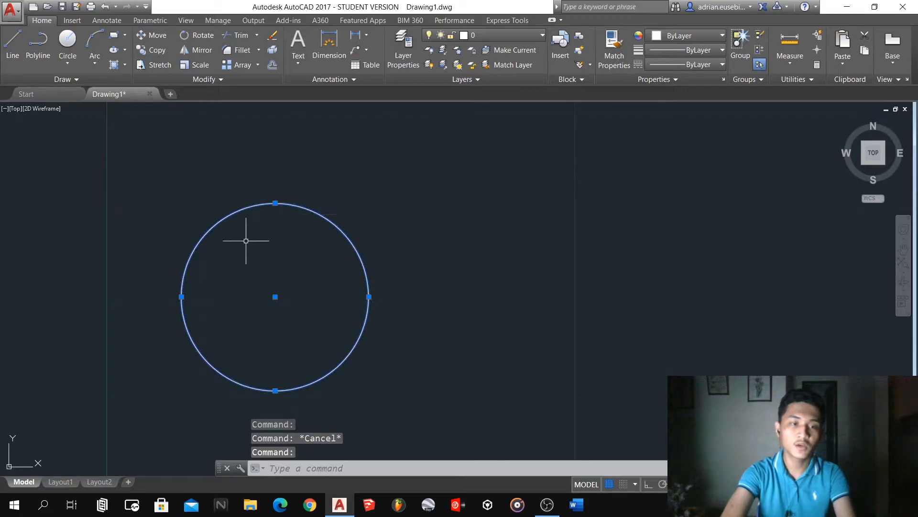
{"action": "key", "text": "Escape"}
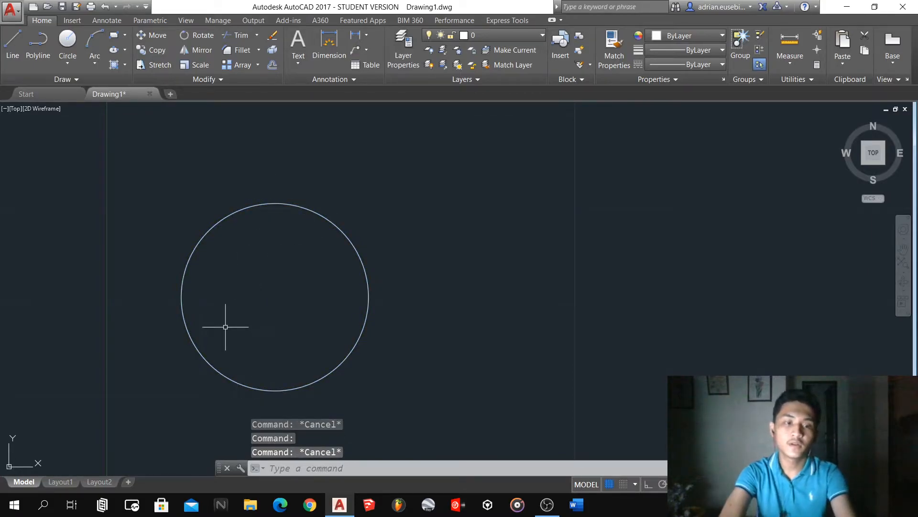
{"action": "scroll", "coordinate": [226, 324], "scroll_direction": "down", "scroll_amount": 2}
{"action": "scroll", "coordinate": [330, 321], "scroll_direction": "down", "scroll_amount": 3}
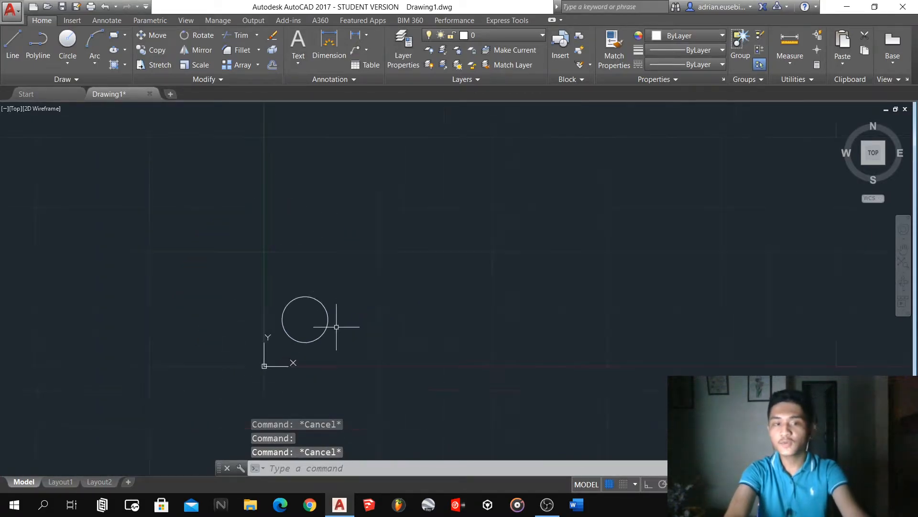
{"action": "scroll", "coordinate": [349, 306], "scroll_direction": "up", "scroll_amount": 3}
{"action": "scroll", "coordinate": [263, 303], "scroll_direction": "down", "scroll_amount": 2}
{"action": "scroll", "coordinate": [368, 288], "scroll_direction": "up", "scroll_amount": 4}
{"action": "scroll", "coordinate": [248, 308], "scroll_direction": "down", "scroll_amount": 4}
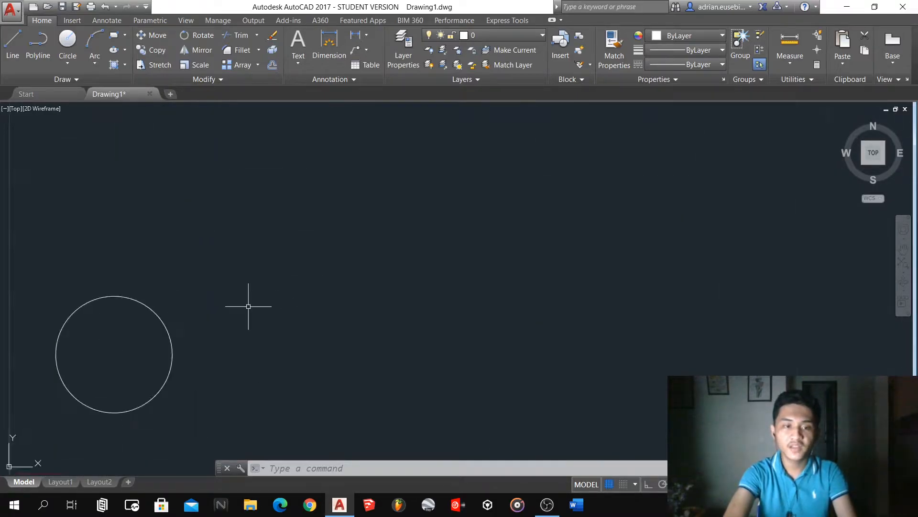
Draw a three-point arc to the right of the circle, bulging downward with its ends pointing up.
{"action": "scroll", "coordinate": [322, 300], "scroll_direction": "up", "scroll_amount": 3}
{"action": "type", "text": "a"}
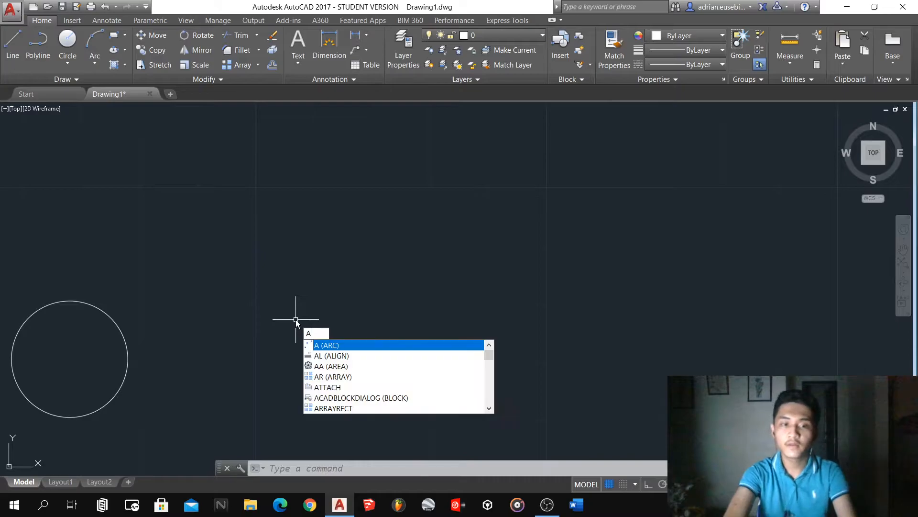
{"action": "key", "text": "Return"}
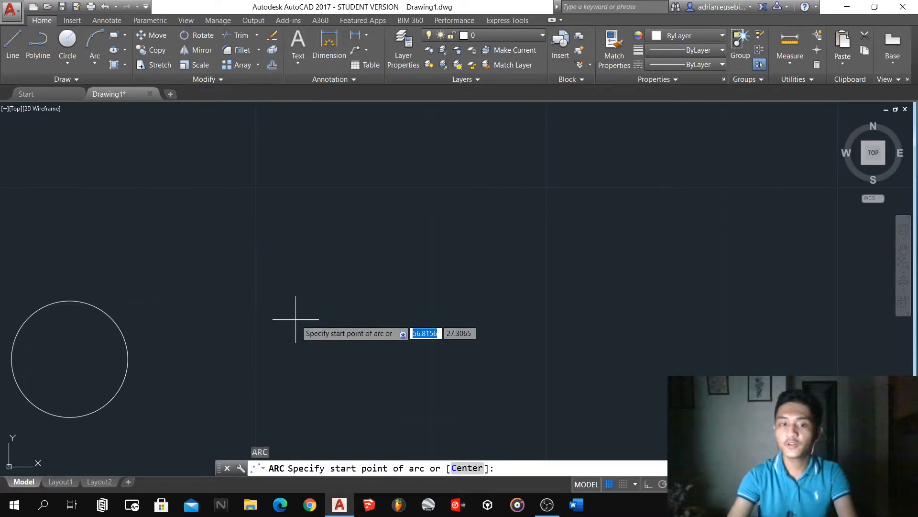
{"action": "left_click", "coordinate": [254, 301]}
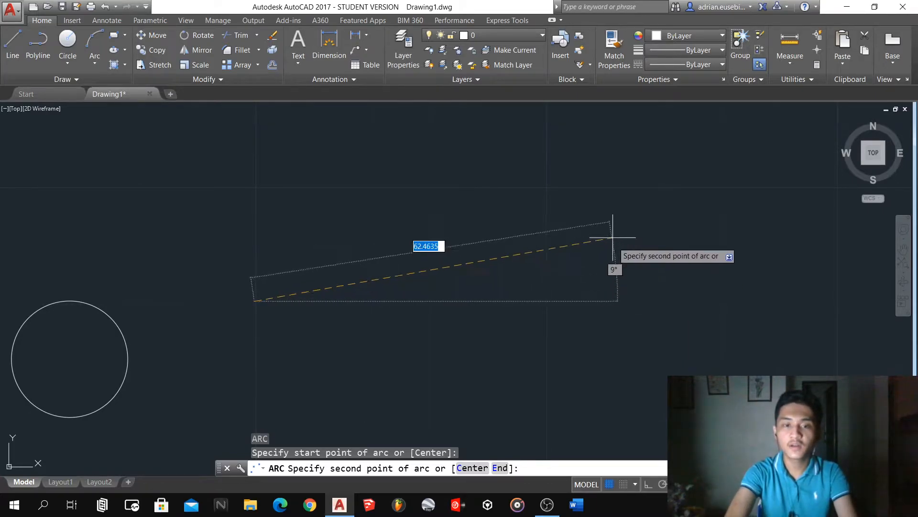
{"action": "left_click", "coordinate": [640, 322]}
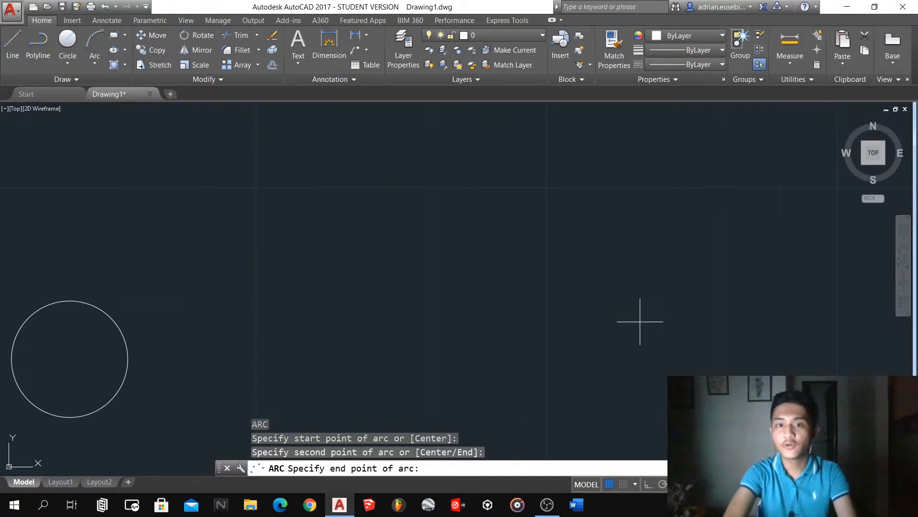
{"action": "scroll", "coordinate": [603, 215], "scroll_direction": "down", "scroll_amount": 2}
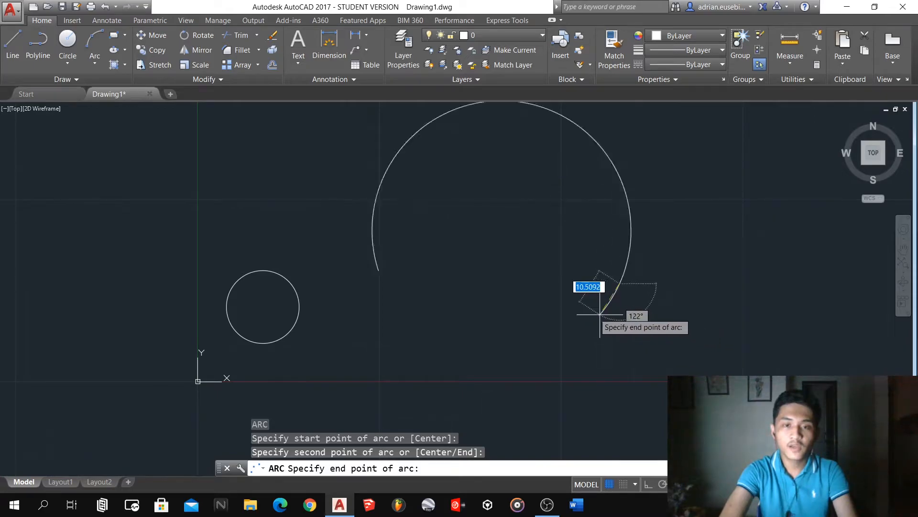
{"action": "left_click", "coordinate": [622, 235]}
{"action": "scroll", "coordinate": [441, 259], "scroll_direction": "down", "scroll_amount": 2}
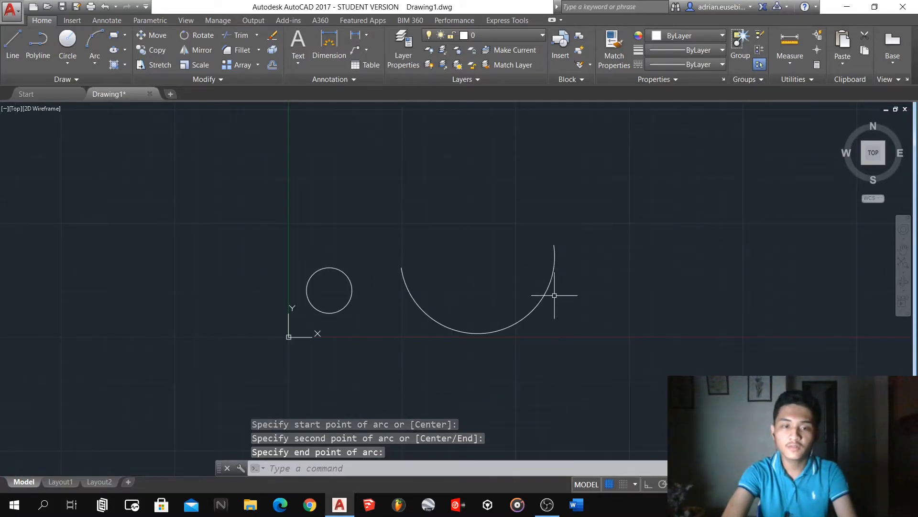
Draw a rectangle about 38 by 23 units in the space above the circle and the arc.
{"action": "scroll", "coordinate": [416, 322], "scroll_direction": "down", "scroll_amount": 5}
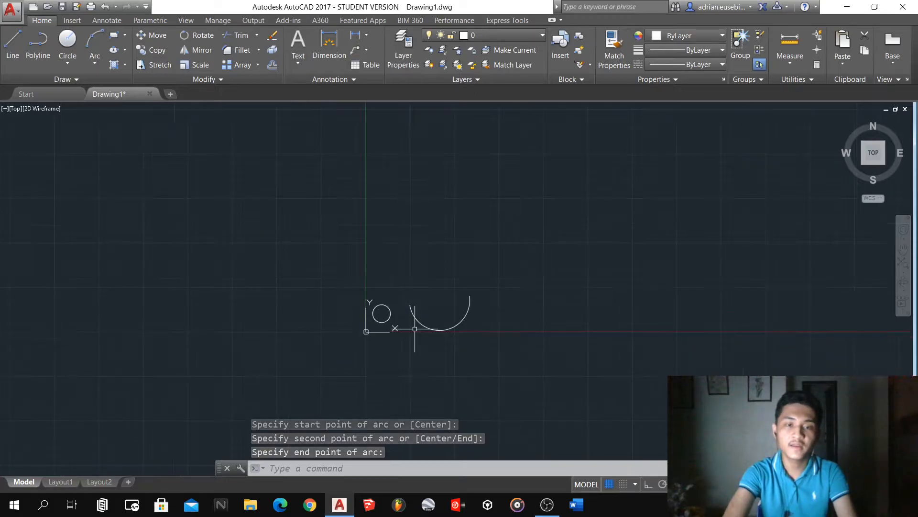
{"action": "scroll", "coordinate": [411, 273], "scroll_direction": "up", "scroll_amount": 10}
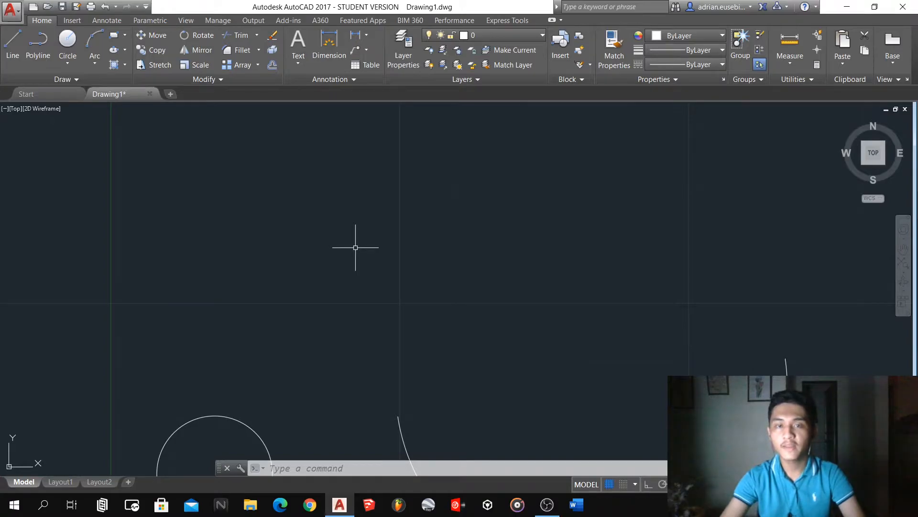
{"action": "type", "text": "REC"}
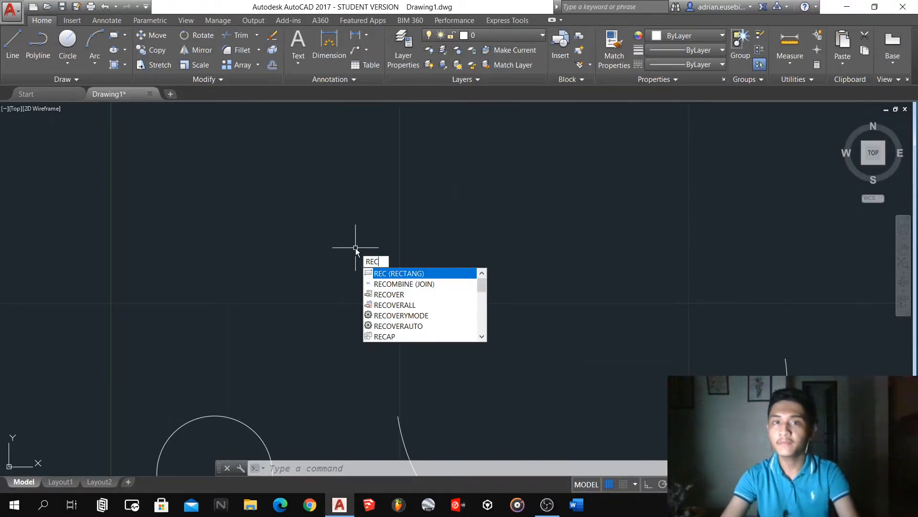
{"action": "key", "text": "Return"}
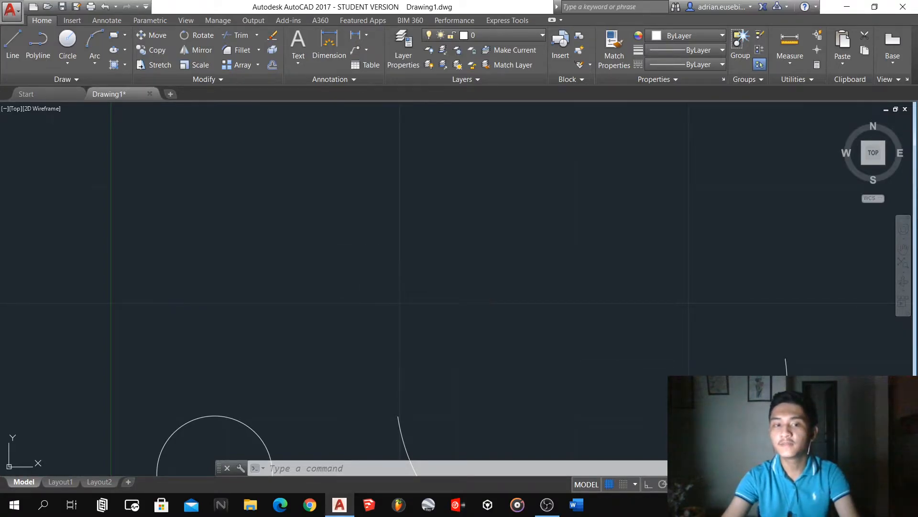
{"action": "scroll", "coordinate": [381, 310], "scroll_direction": "down", "scroll_amount": 3}
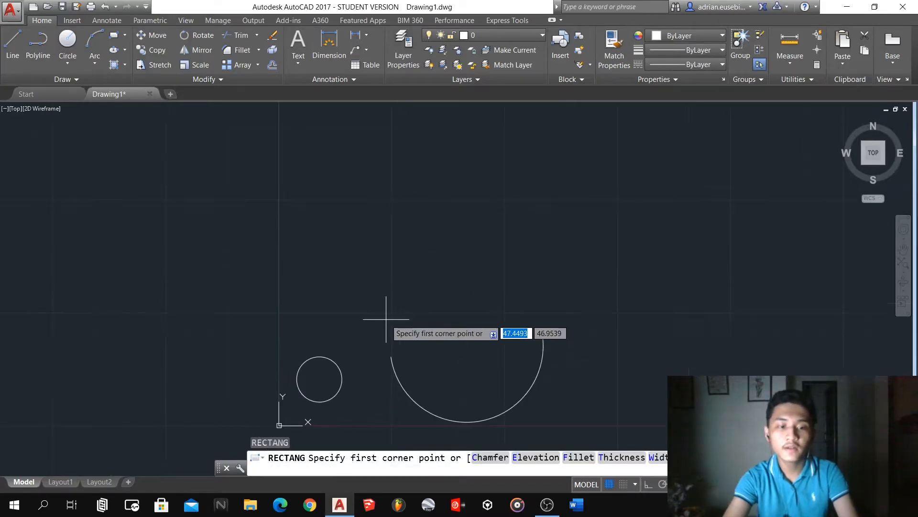
{"action": "scroll", "coordinate": [317, 303], "scroll_direction": "up", "scroll_amount": 2}
{"action": "scroll", "coordinate": [357, 323], "scroll_direction": "up", "scroll_amount": 2}
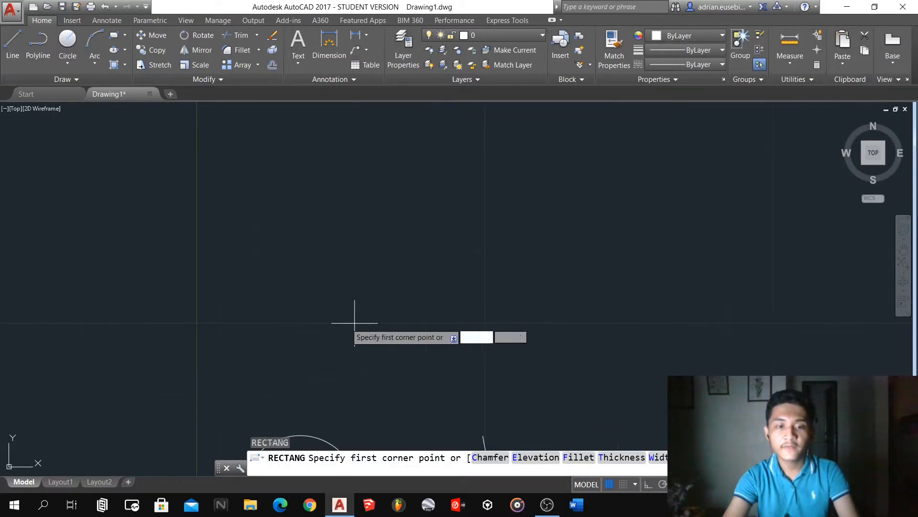
{"action": "left_click", "coordinate": [314, 323]}
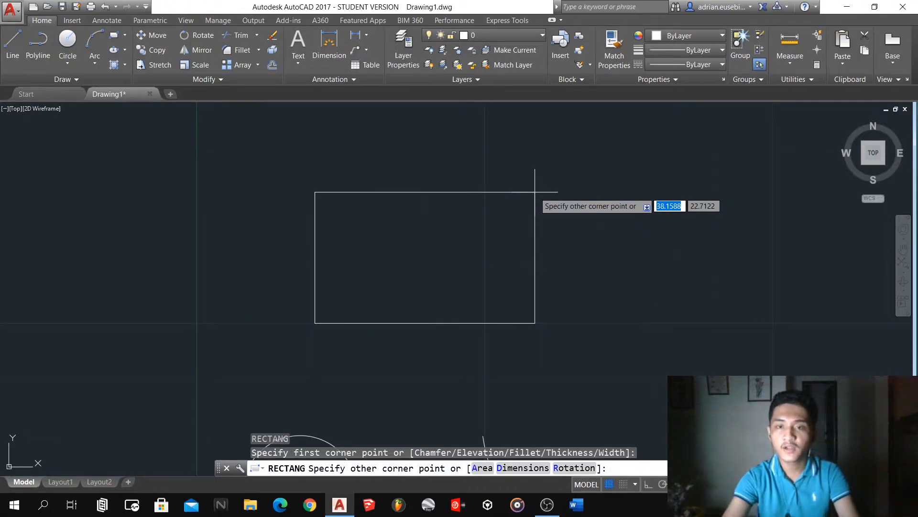
{"action": "left_click", "coordinate": [535, 192]}
{"action": "scroll", "coordinate": [330, 240], "scroll_direction": "down", "scroll_amount": 2}
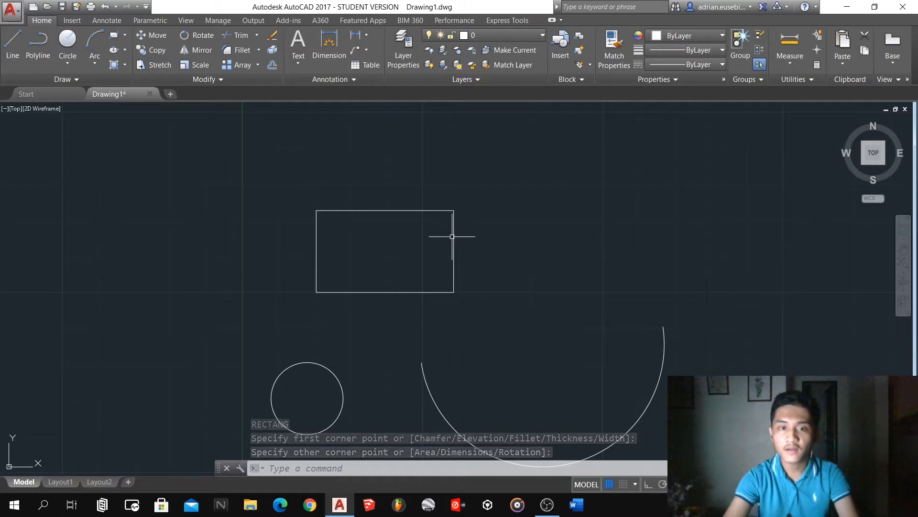
{"action": "left_click", "coordinate": [416, 211]}
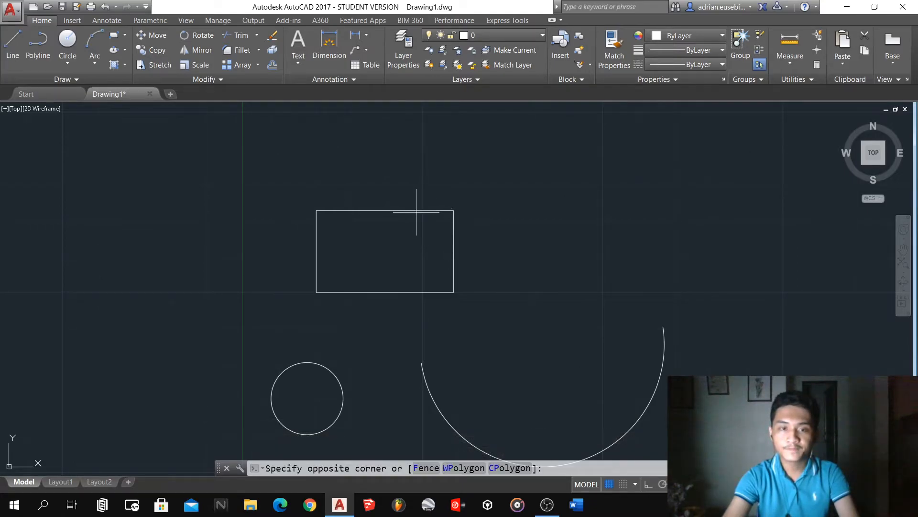
{"action": "left_click", "coordinate": [370, 200]}
{"action": "key", "text": "Escape"}
{"action": "scroll", "coordinate": [303, 273], "scroll_direction": "down", "scroll_amount": 1}
{"action": "scroll", "coordinate": [412, 263], "scroll_direction": "up", "scroll_amount": 1}
{"action": "scroll", "coordinate": [460, 251], "scroll_direction": "up", "scroll_amount": 2}
{"action": "scroll", "coordinate": [338, 292], "scroll_direction": "down", "scroll_amount": 1}
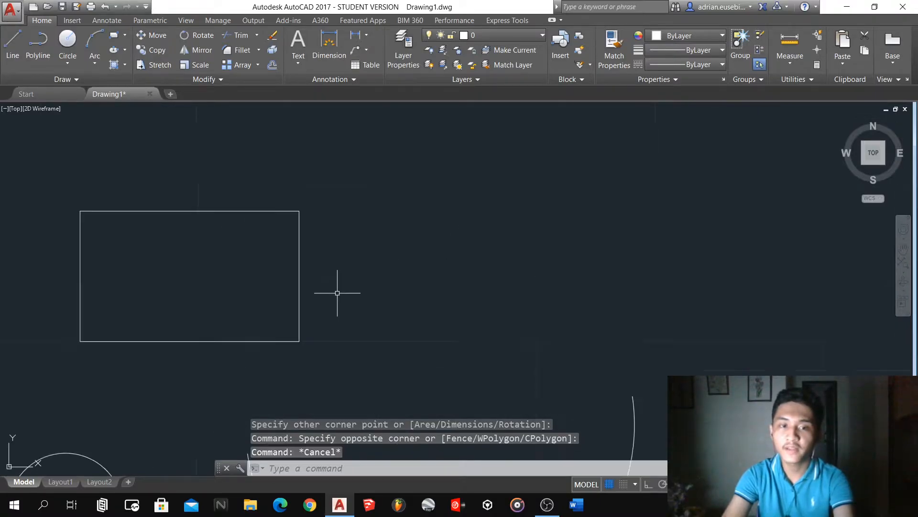
{"action": "scroll", "coordinate": [459, 295], "scroll_direction": "up", "scroll_amount": 1}
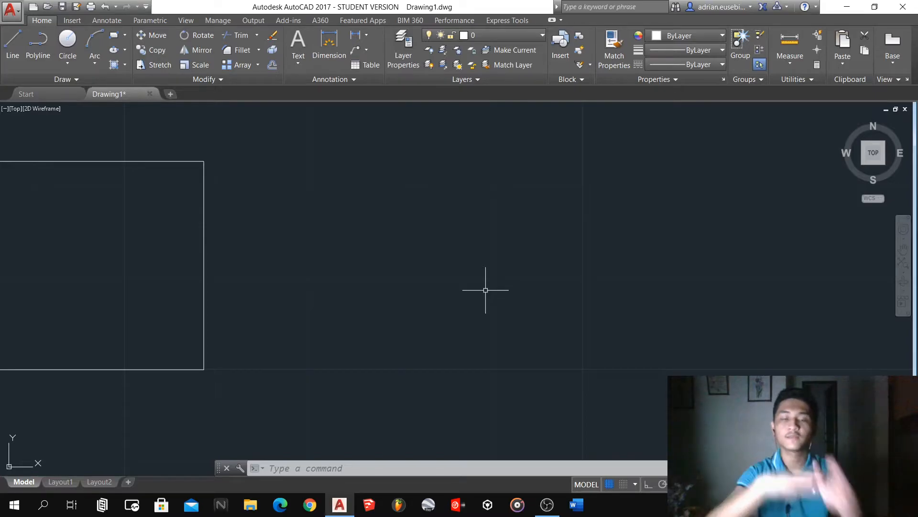
Draw a rectangle 10 units wide and 5 units high in the empty space to the right of the existing rectangle.
{"action": "type", "text": "REC"}
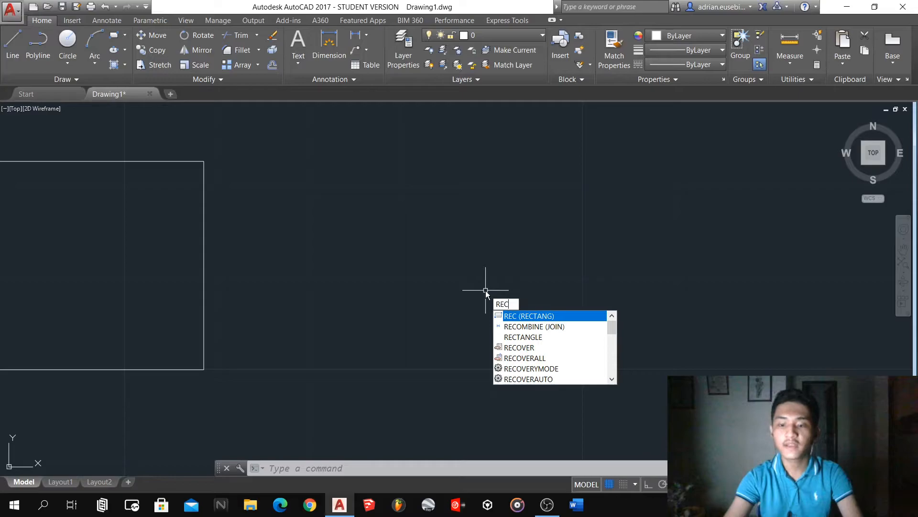
{"action": "key", "text": "Return"}
{"action": "scroll", "coordinate": [320, 262], "scroll_direction": "down", "scroll_amount": 1}
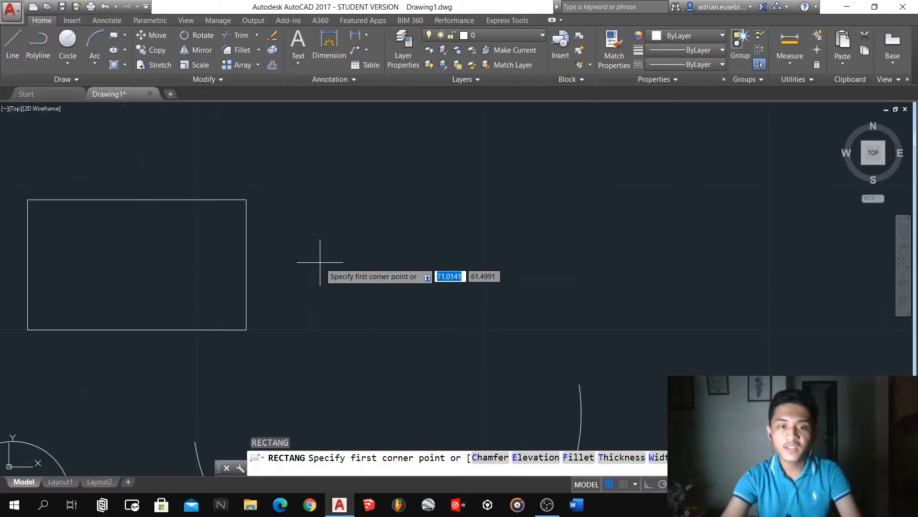
{"action": "scroll", "coordinate": [430, 297], "scroll_direction": "up", "scroll_amount": 2}
{"action": "left_click", "coordinate": [325, 319]}
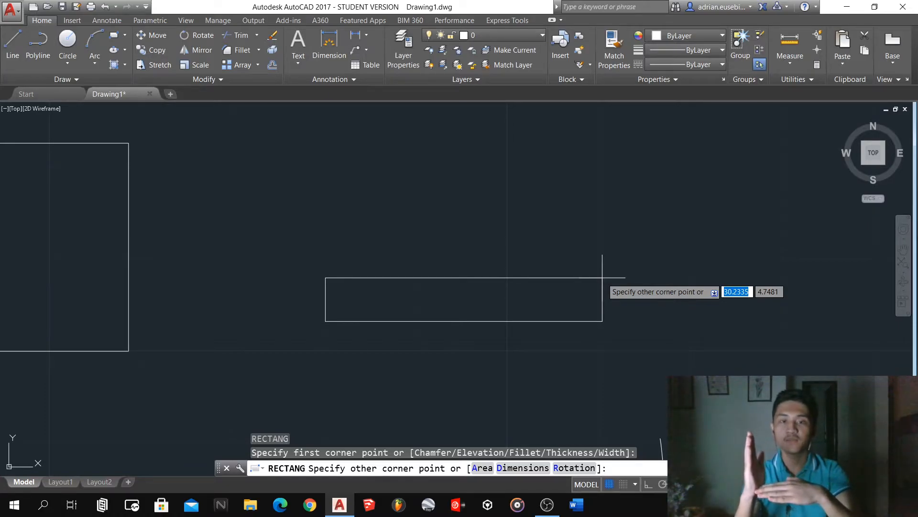
{"action": "scroll", "coordinate": [602, 278], "scroll_direction": "down", "scroll_amount": 7}
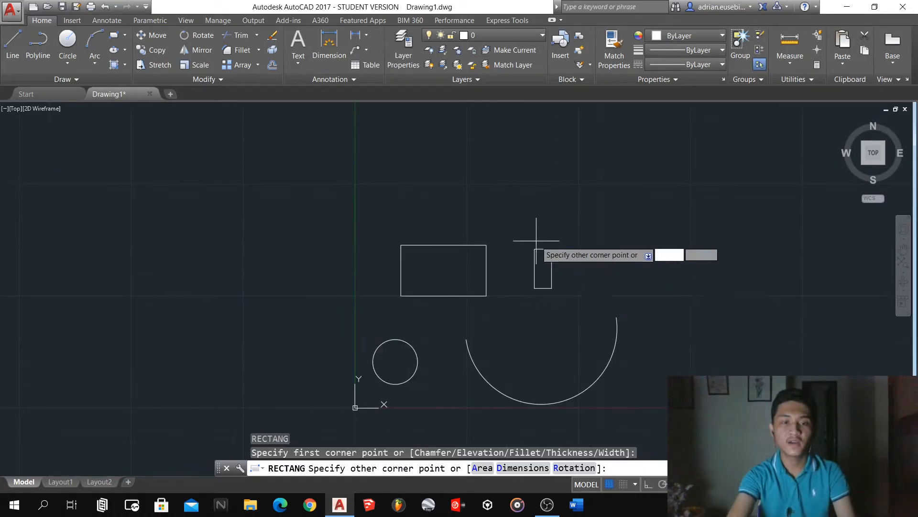
{"action": "scroll", "coordinate": [501, 330], "scroll_direction": "up", "scroll_amount": 5}
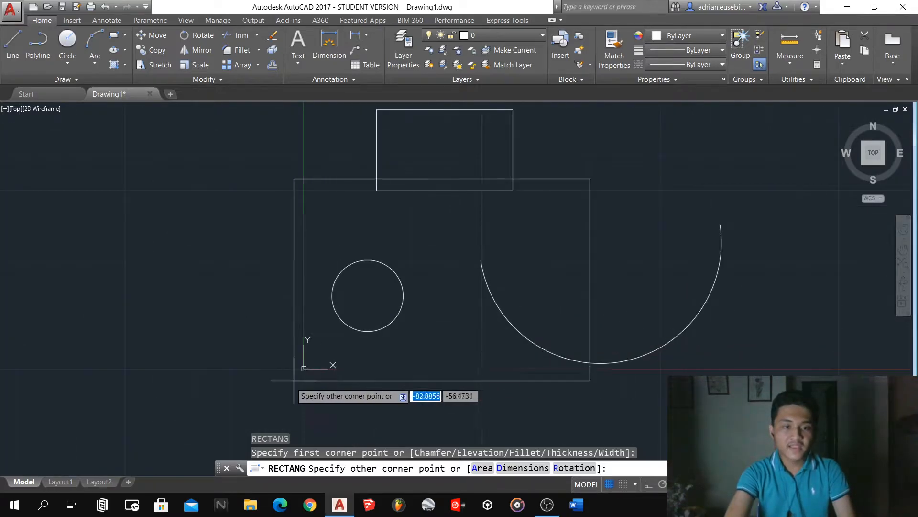
{"action": "scroll", "coordinate": [306, 369], "scroll_direction": "down", "scroll_amount": 2}
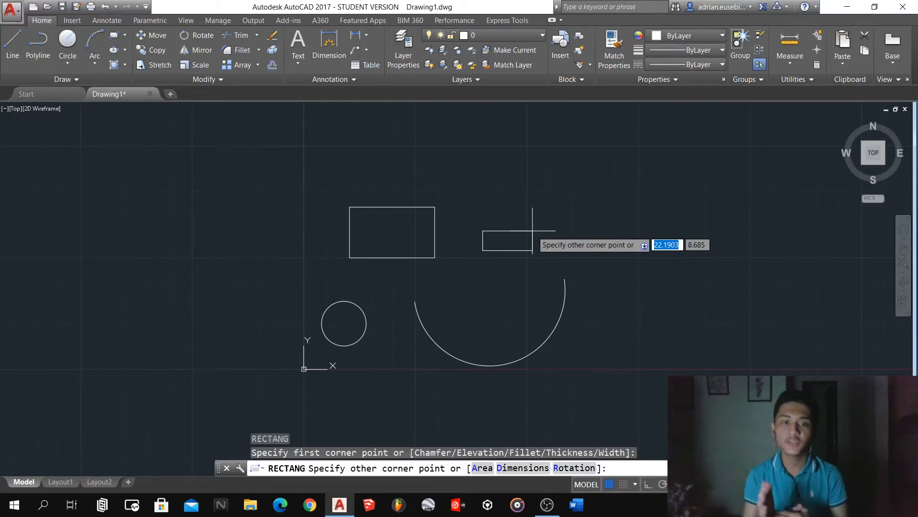
{"action": "scroll", "coordinate": [534, 234], "scroll_direction": "up", "scroll_amount": 4}
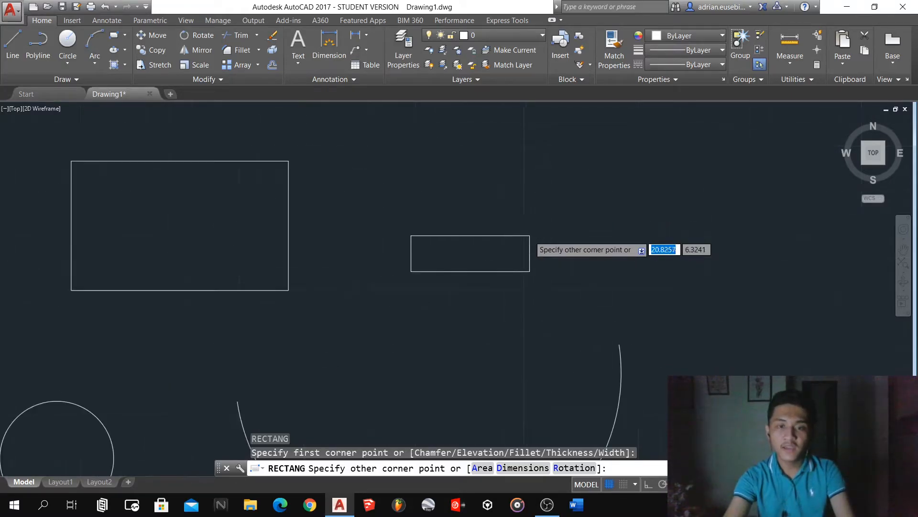
{"action": "type", "text": "10"}
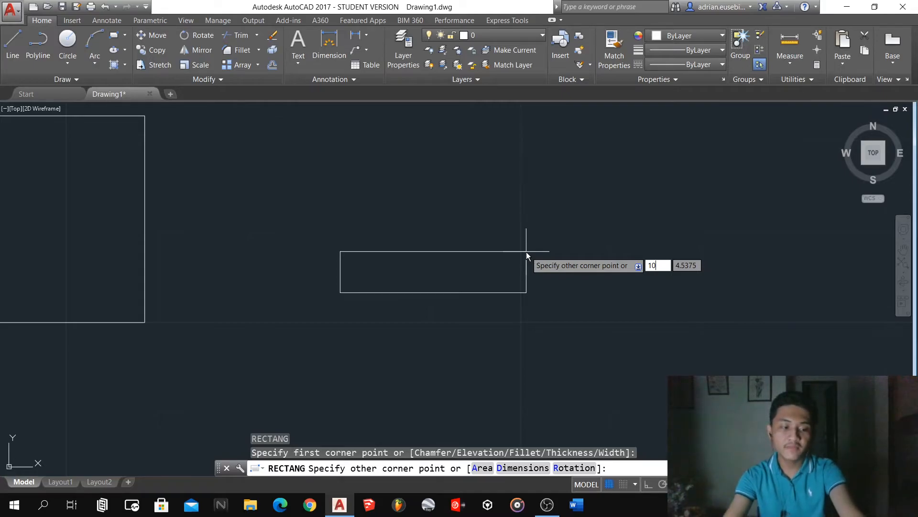
{"action": "key", "text": "Tab"}
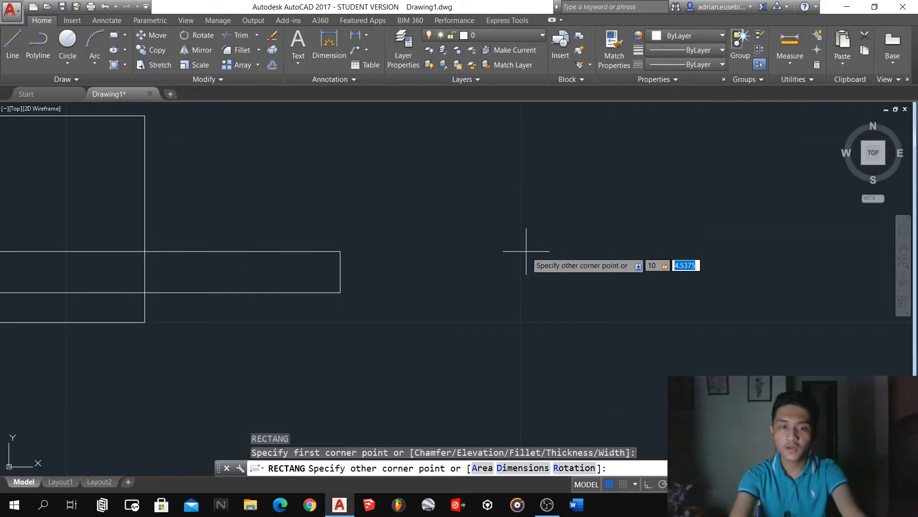
{"action": "type", "text": "5"}
{"action": "key", "text": "Return"}
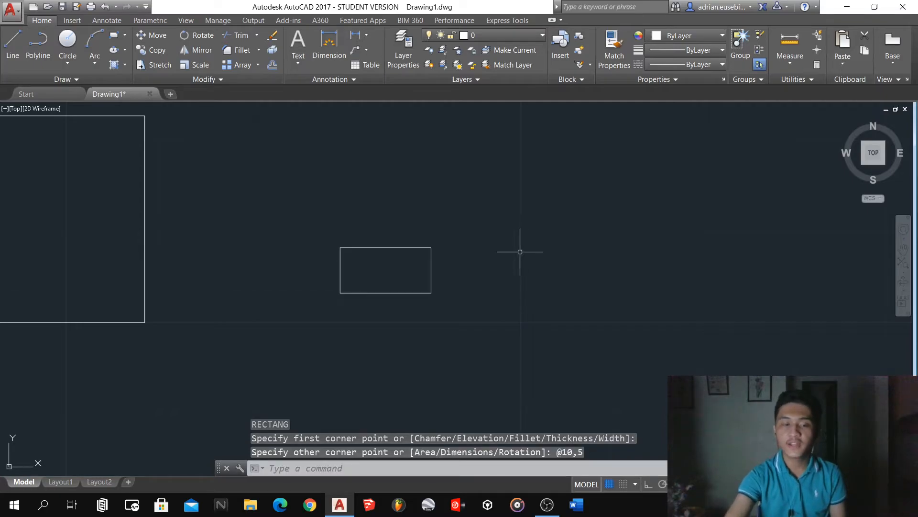
{"action": "scroll", "coordinate": [379, 261], "scroll_direction": "up", "scroll_amount": 4}
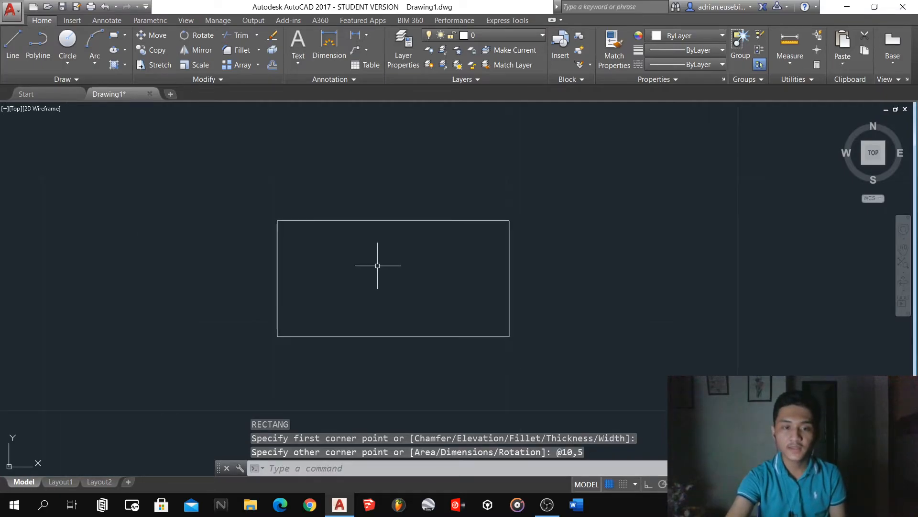
{"action": "left_click", "coordinate": [365, 336]}
{"action": "key", "text": "Escape"}
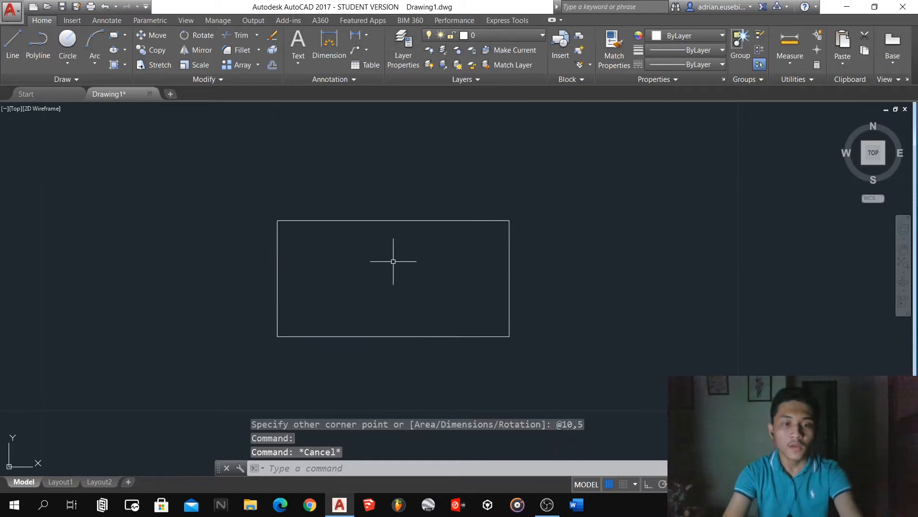
{"action": "left_click", "coordinate": [278, 244]}
{"action": "key", "text": "Escape"}
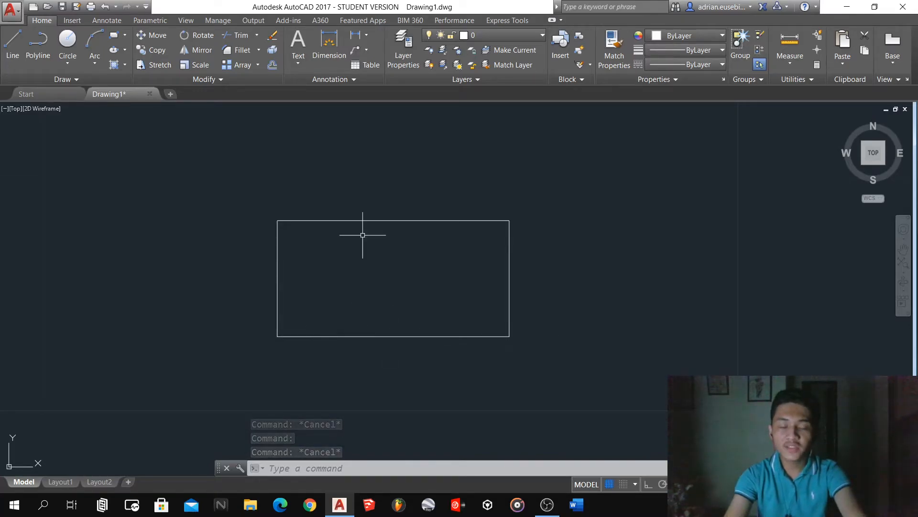
{"action": "scroll", "coordinate": [228, 223], "scroll_direction": "down", "scroll_amount": 4}
{"action": "scroll", "coordinate": [353, 244], "scroll_direction": "down", "scroll_amount": 4}
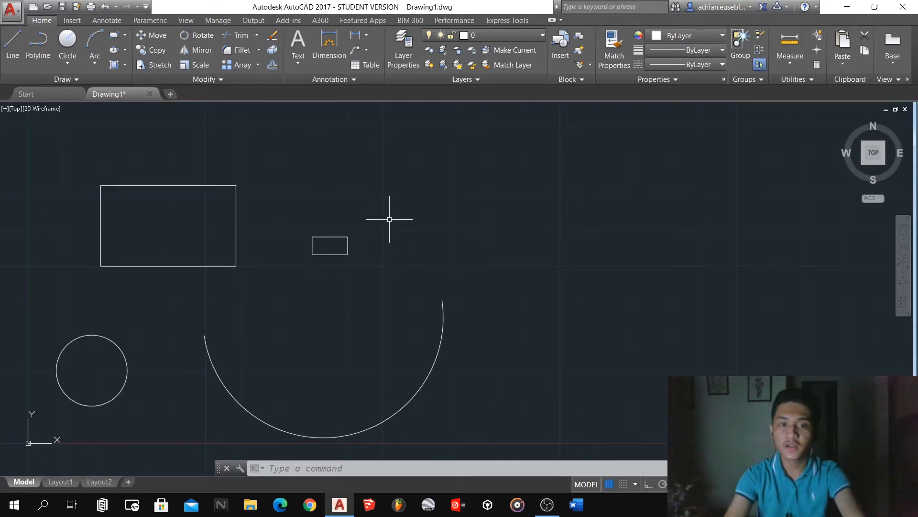
Draw a 20 by 20 square with the Rectangle command, to the right of the small 10 by 5 rectangle.
{"action": "scroll", "coordinate": [394, 228], "scroll_direction": "up", "scroll_amount": 4}
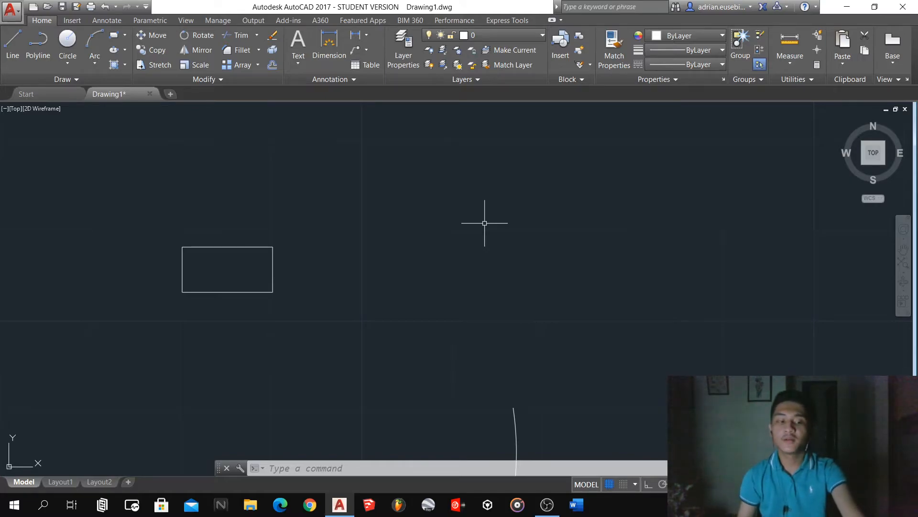
{"action": "type", "text": "REC"}
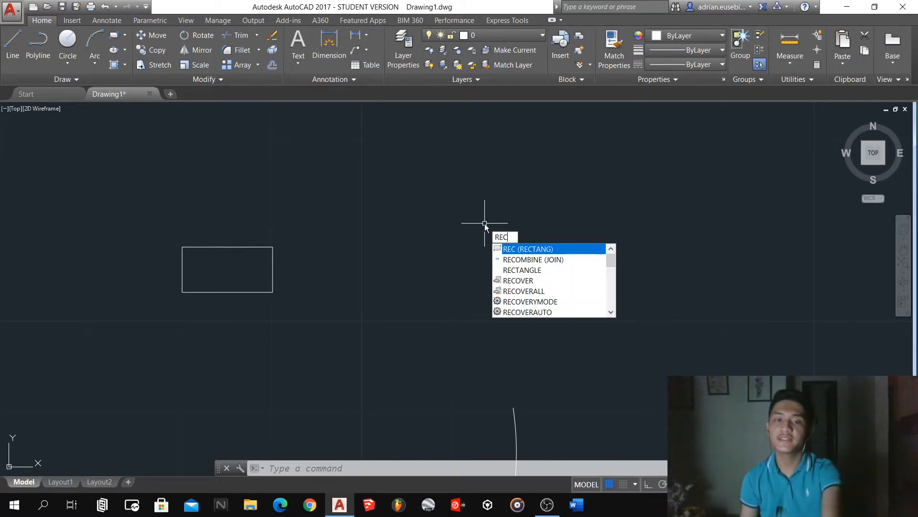
{"action": "key", "text": "Return"}
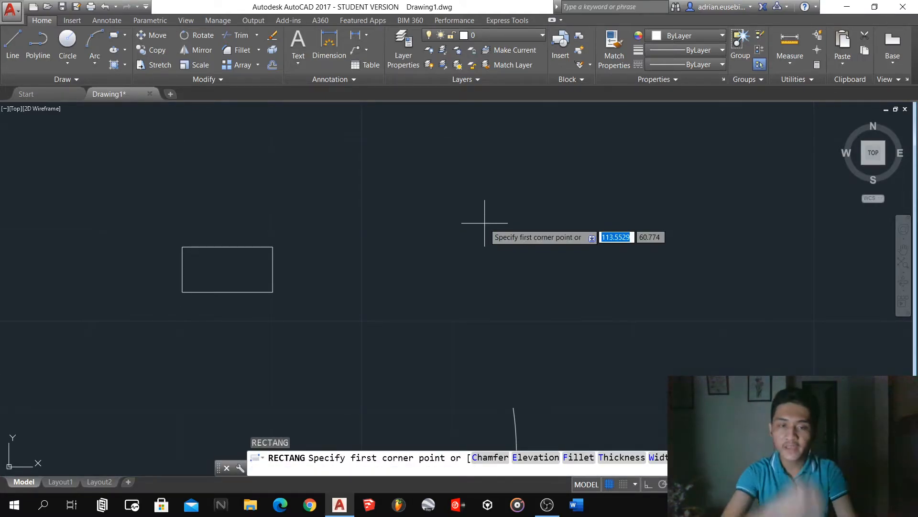
{"action": "scroll", "coordinate": [362, 267], "scroll_direction": "down", "scroll_amount": 2}
{"action": "scroll", "coordinate": [409, 254], "scroll_direction": "up", "scroll_amount": 4}
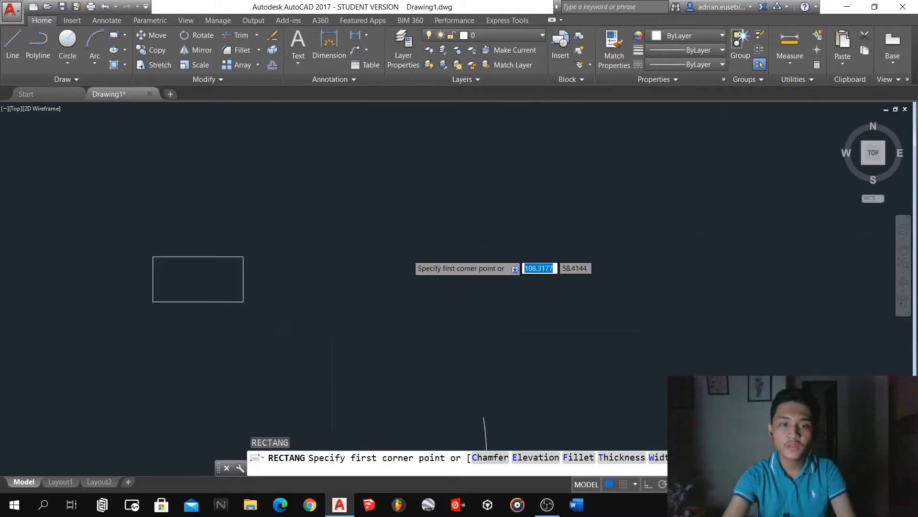
{"action": "left_click", "coordinate": [365, 322]}
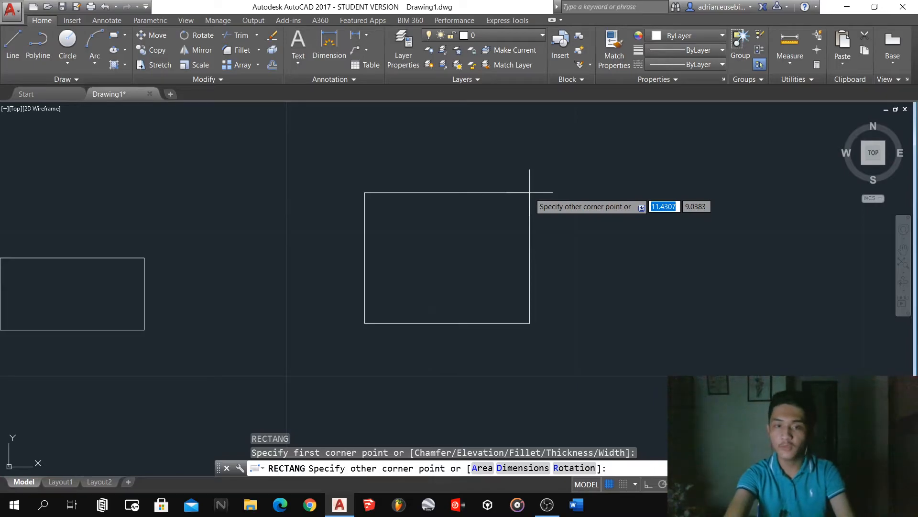
{"action": "type", "text": "20"}
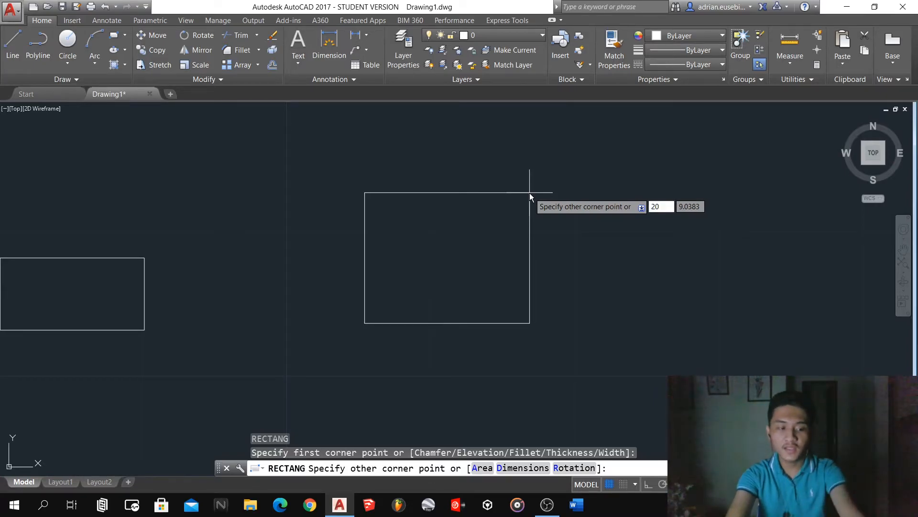
{"action": "key", "text": "Tab"}
{"action": "type", "text": "20"}
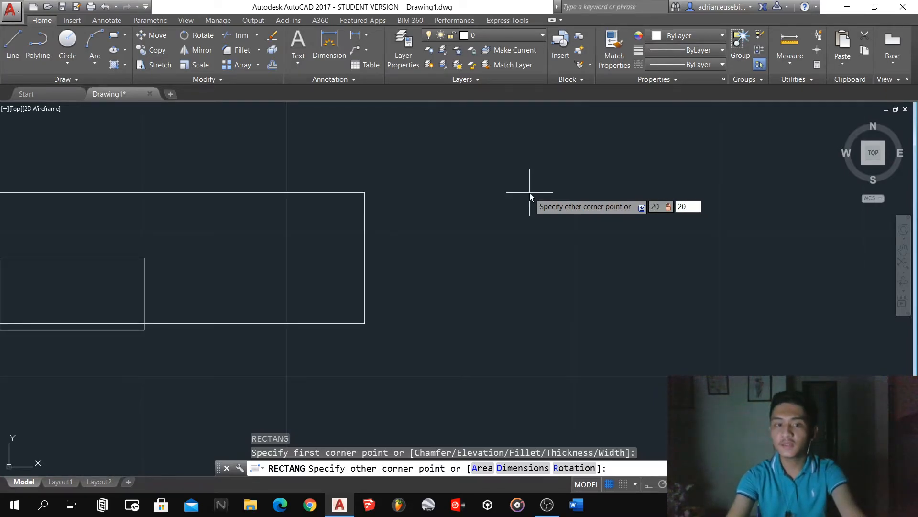
{"action": "key", "text": "Return"}
{"action": "scroll", "coordinate": [465, 338], "scroll_direction": "down", "scroll_amount": 2}
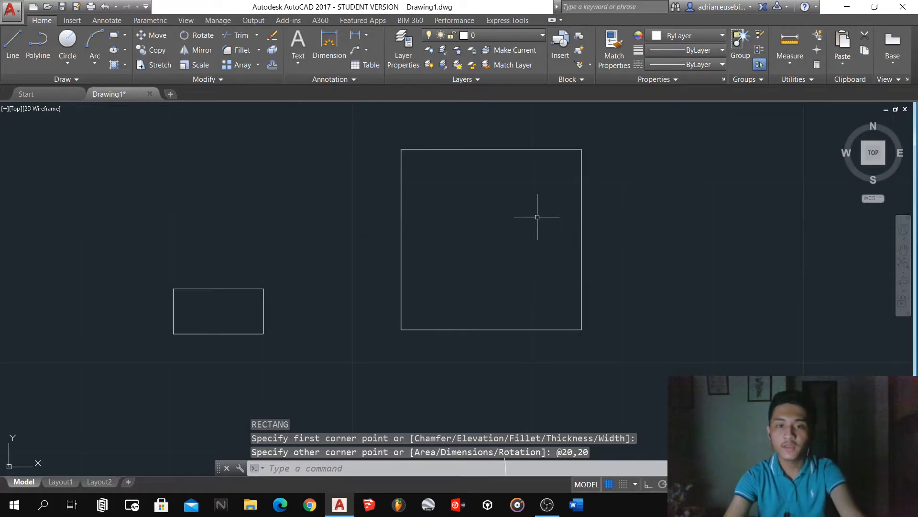
{"action": "scroll", "coordinate": [602, 185], "scroll_direction": "up", "scroll_amount": 2}
{"action": "scroll", "coordinate": [419, 272], "scroll_direction": "down", "scroll_amount": 3}
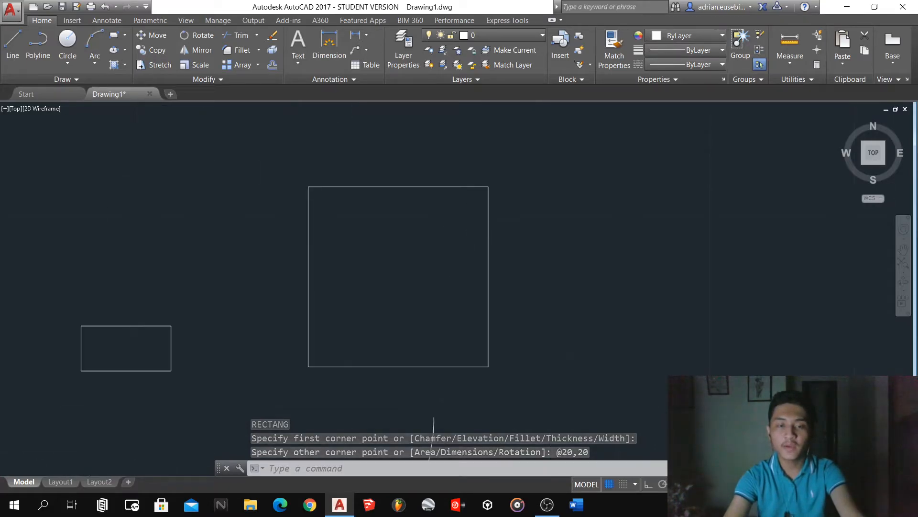
{"action": "scroll", "coordinate": [466, 226], "scroll_direction": "up", "scroll_amount": 2}
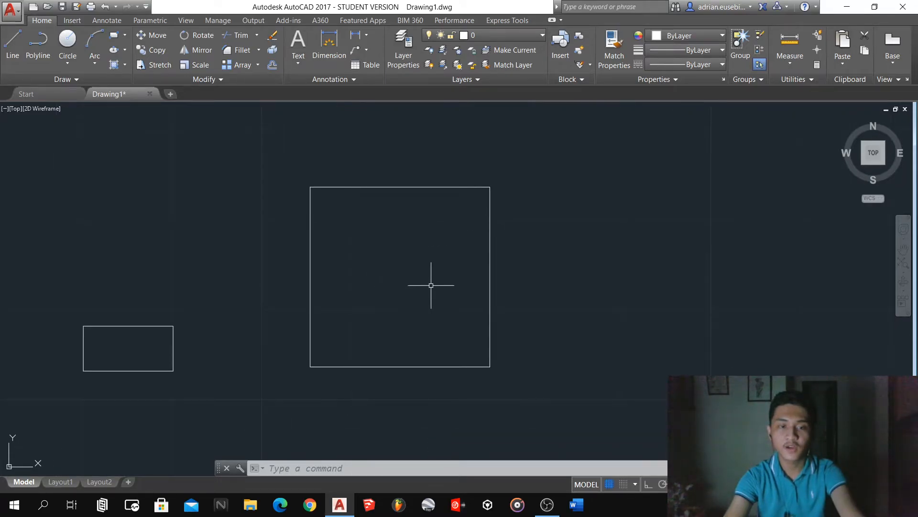
{"action": "scroll", "coordinate": [453, 297], "scroll_direction": "down", "scroll_amount": 6}
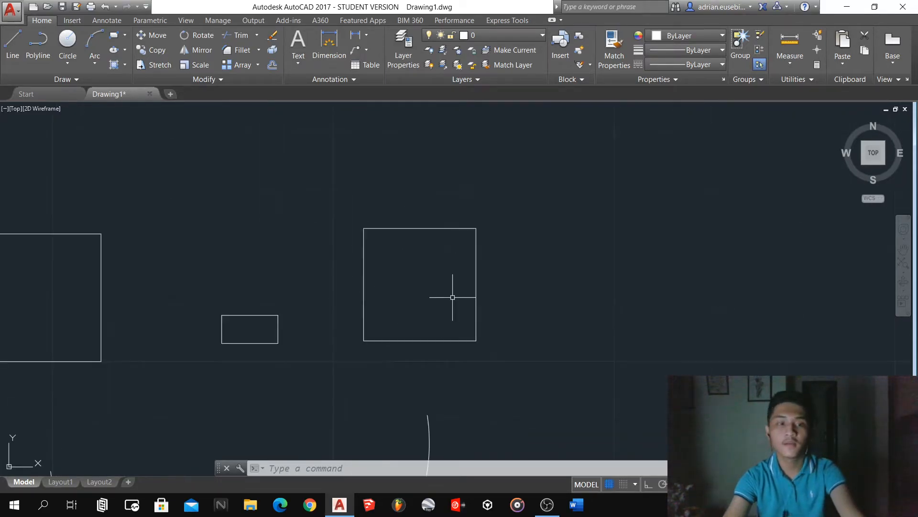
{"action": "scroll", "coordinate": [345, 307], "scroll_direction": "up", "scroll_amount": 4}
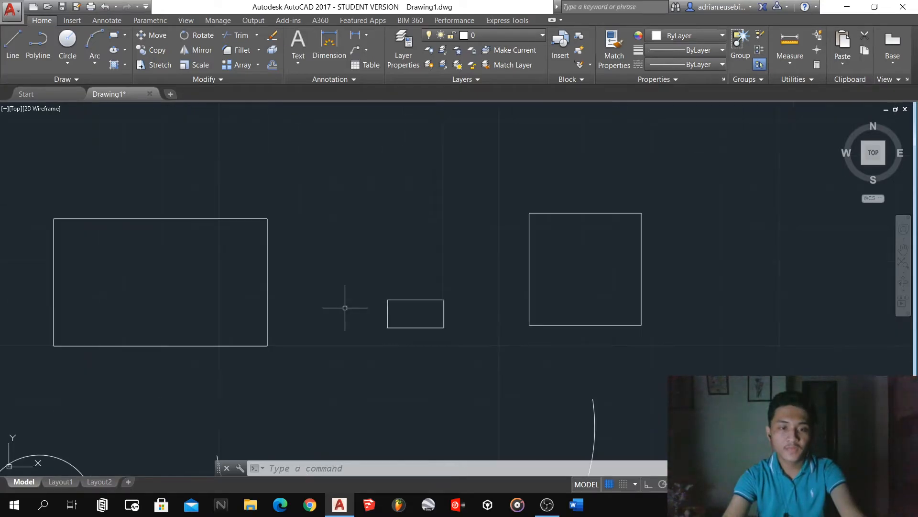
{"action": "left_click", "coordinate": [615, 371]}
{"action": "left_click", "coordinate": [200, 239]}
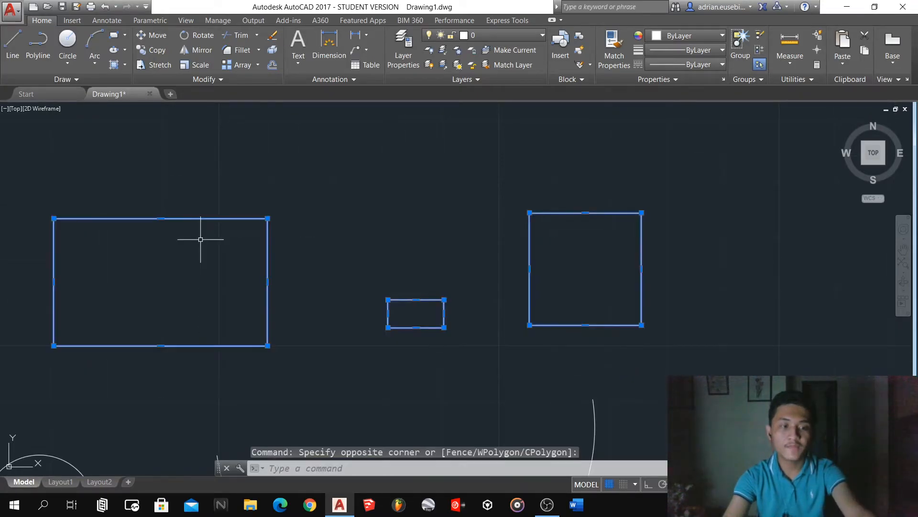
{"action": "key", "text": "Escape"}
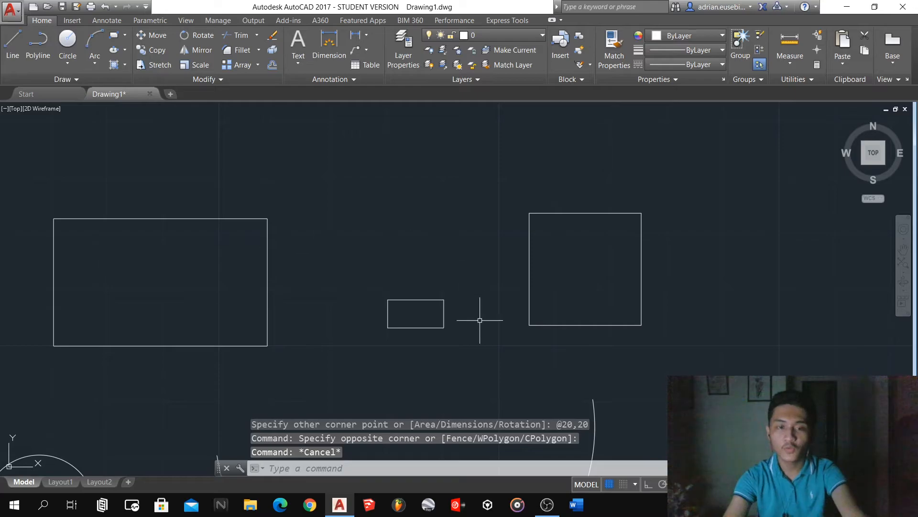
{"action": "left_click", "coordinate": [561, 332]}
{"action": "left_click", "coordinate": [113, 292]}
{"action": "key", "text": "Escape"}
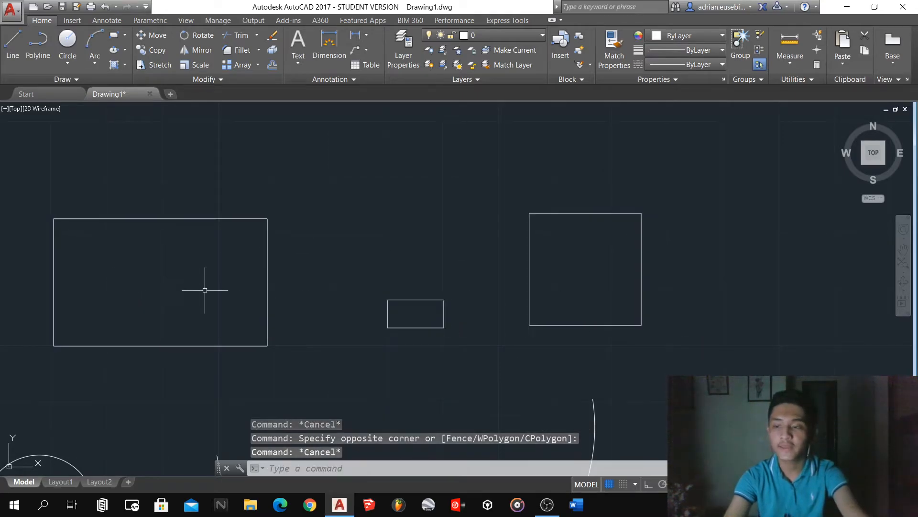
{"action": "scroll", "coordinate": [272, 259], "scroll_direction": "down", "scroll_amount": 2}
{"action": "scroll", "coordinate": [266, 258], "scroll_direction": "down", "scroll_amount": 4}
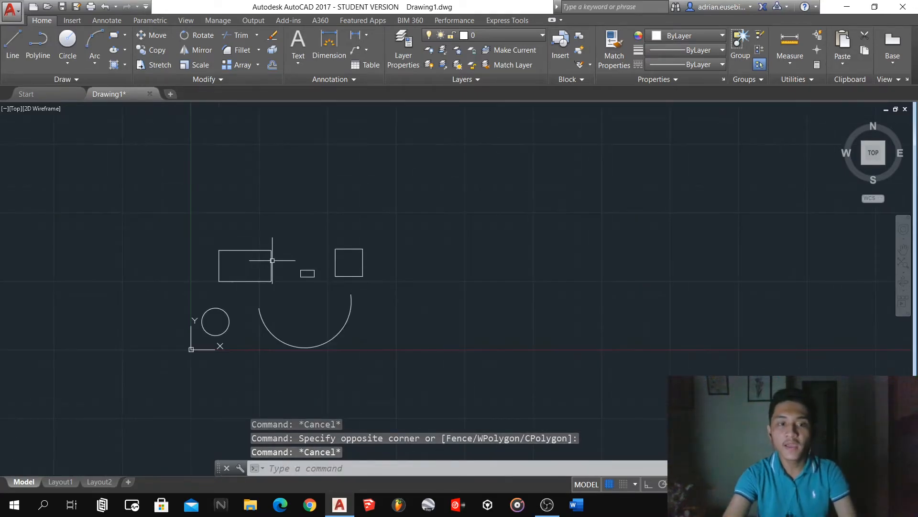
{"action": "scroll", "coordinate": [263, 242], "scroll_direction": "up", "scroll_amount": 6}
{"action": "scroll", "coordinate": [246, 321], "scroll_direction": "down", "scroll_amount": 4}
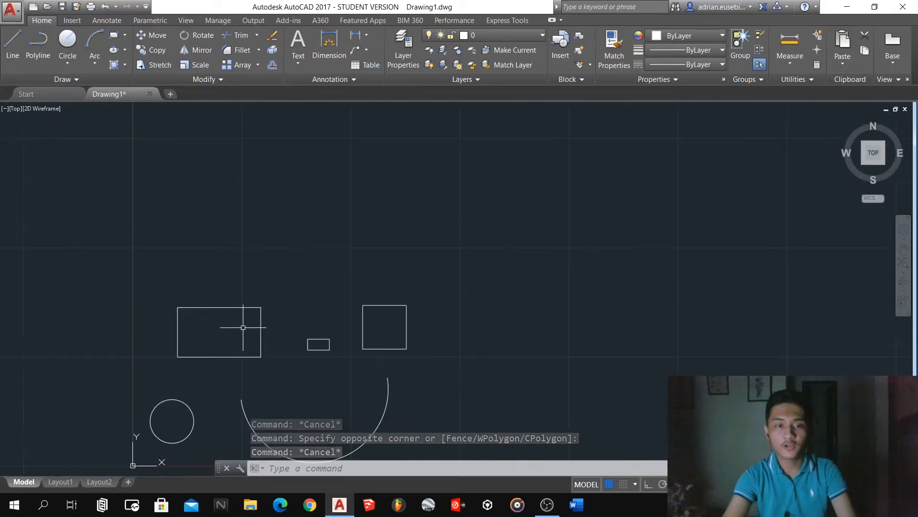
Draw a five-sided polygon inscribed in a circle of radius 10, to the right of the 20 by 20 square.
{"action": "scroll", "coordinate": [268, 237], "scroll_direction": "up", "scroll_amount": 4}
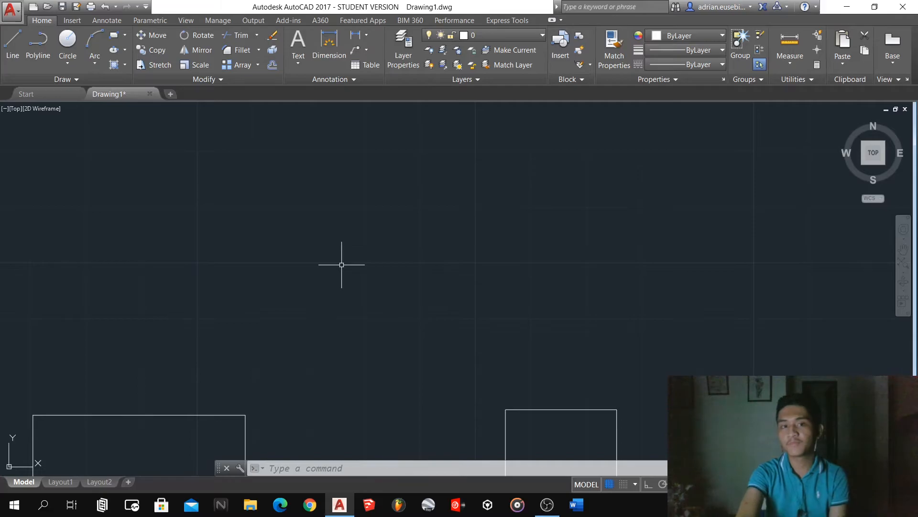
{"action": "type", "text": "POL"}
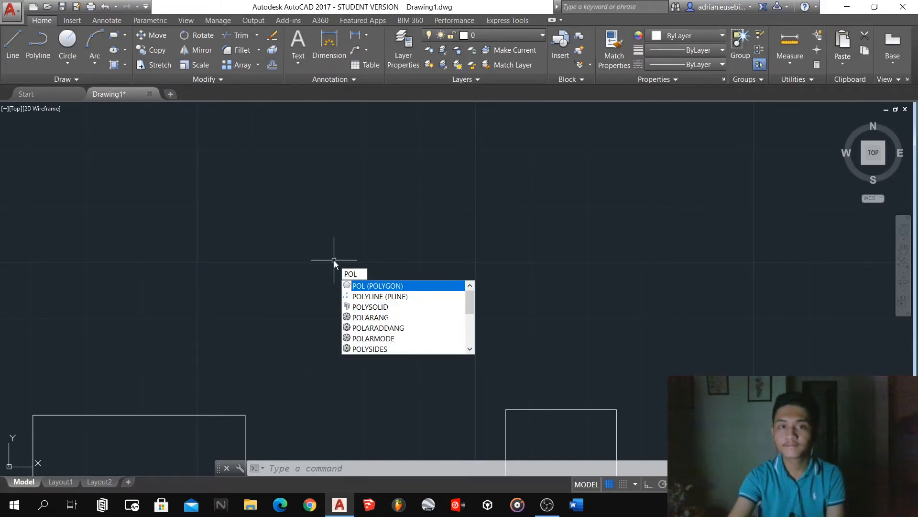
{"action": "key", "text": "Return"}
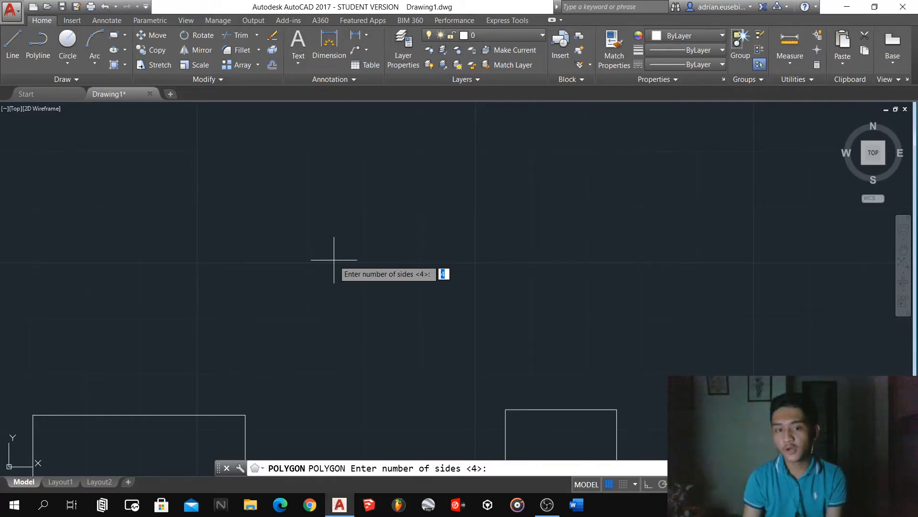
{"action": "type", "text": "5"}
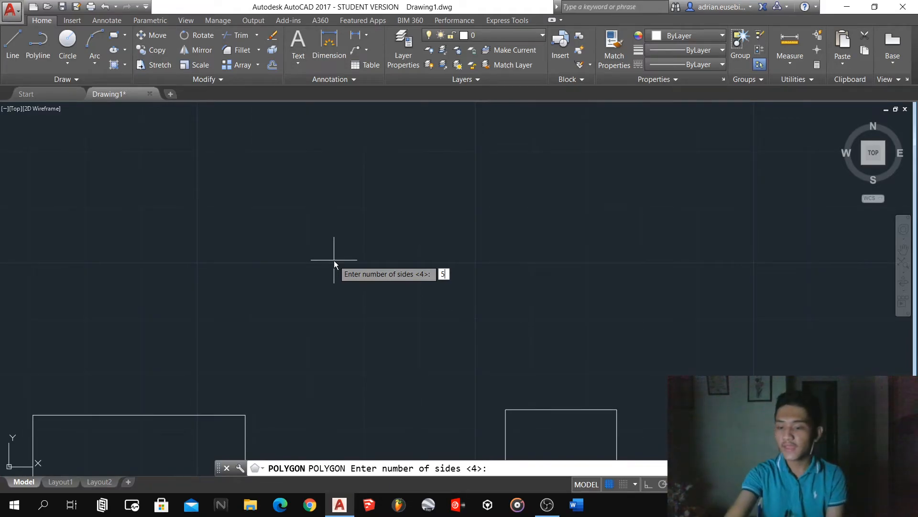
{"action": "key", "text": "Return"}
{"action": "scroll", "coordinate": [420, 219], "scroll_direction": "down", "scroll_amount": 3}
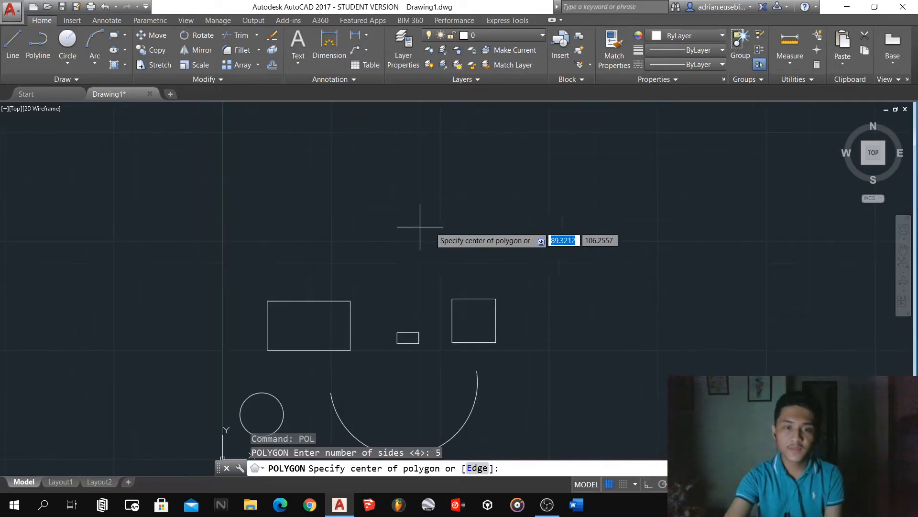
{"action": "scroll", "coordinate": [412, 267], "scroll_direction": "down", "scroll_amount": 2}
{"action": "scroll", "coordinate": [529, 275], "scroll_direction": "up", "scroll_amount": 5}
{"action": "scroll", "coordinate": [459, 289], "scroll_direction": "up", "scroll_amount": 2}
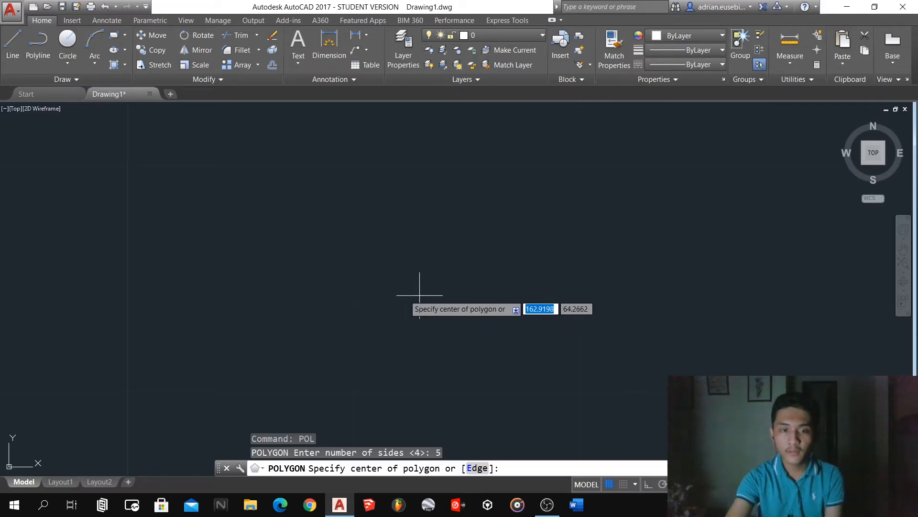
{"action": "left_click", "coordinate": [404, 295]}
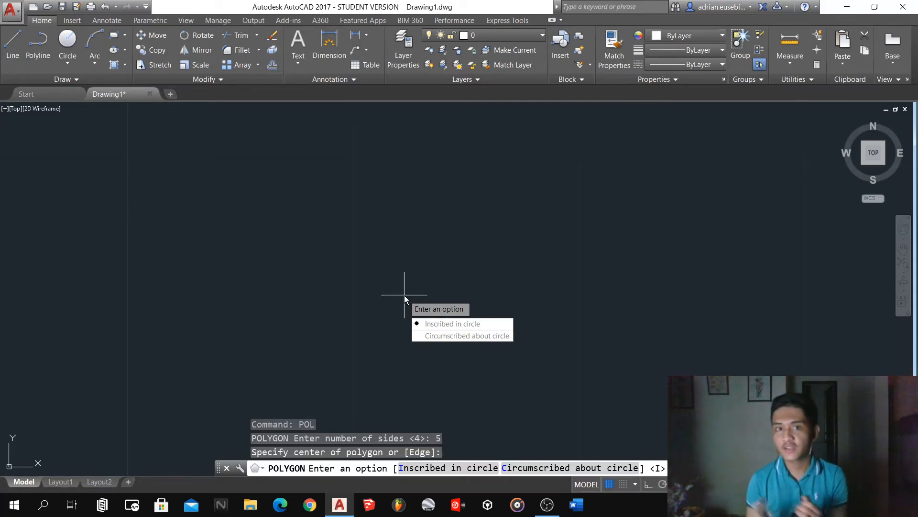
{"action": "key", "text": "Down"}
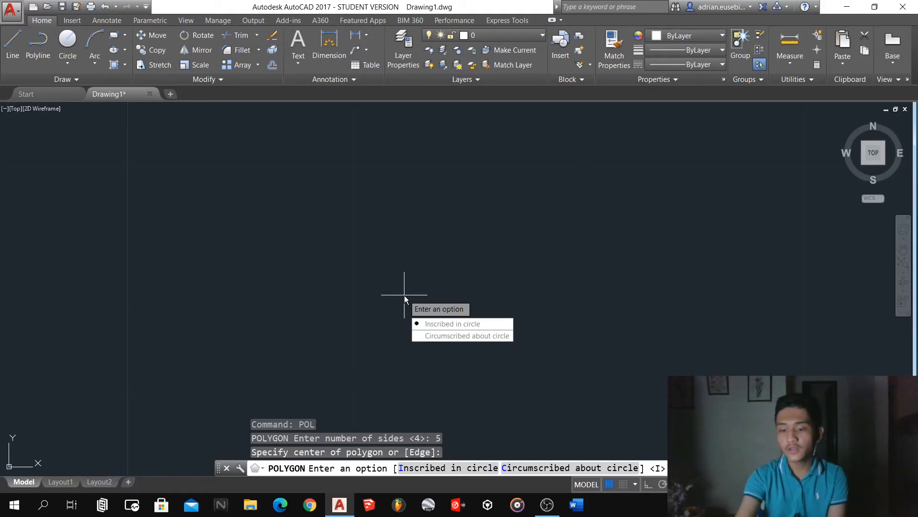
{"action": "key", "text": "Return"}
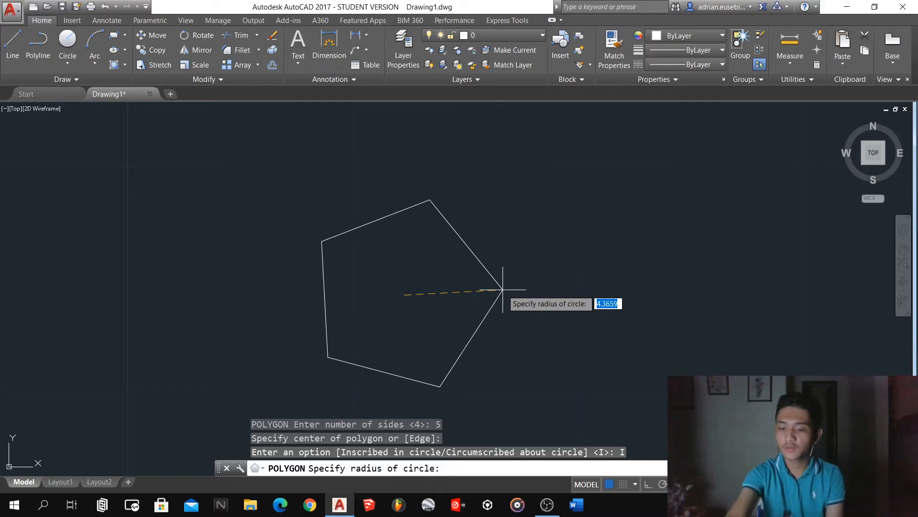
{"action": "type", "text": "10"}
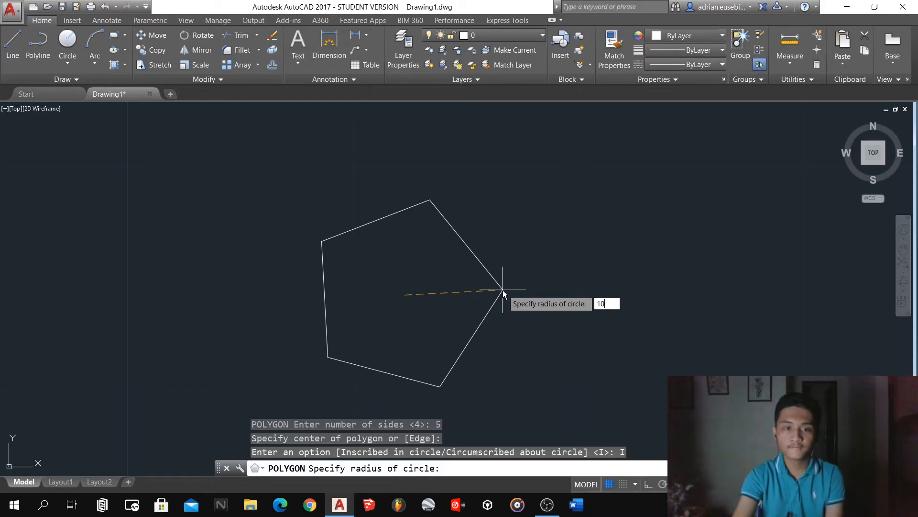
{"action": "key", "text": "Return"}
{"action": "scroll", "coordinate": [503, 239], "scroll_direction": "down", "scroll_amount": 3}
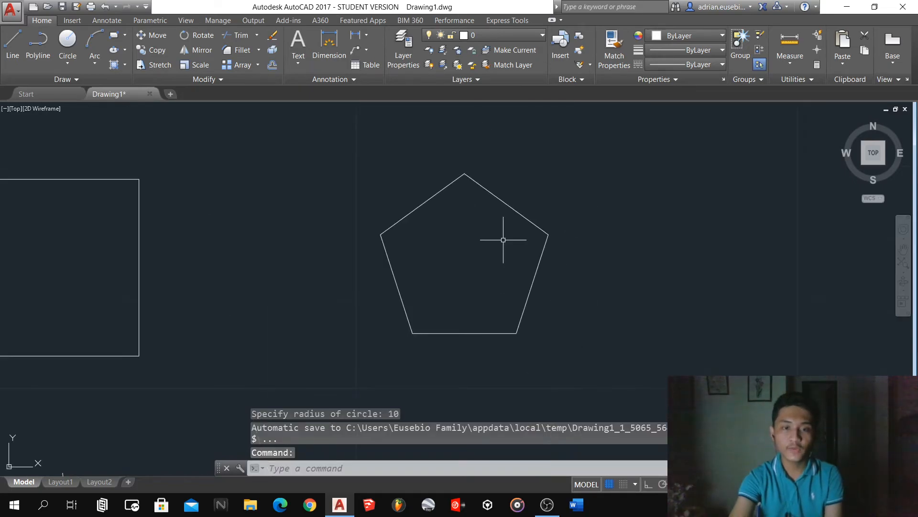
{"action": "left_click", "coordinate": [483, 187]}
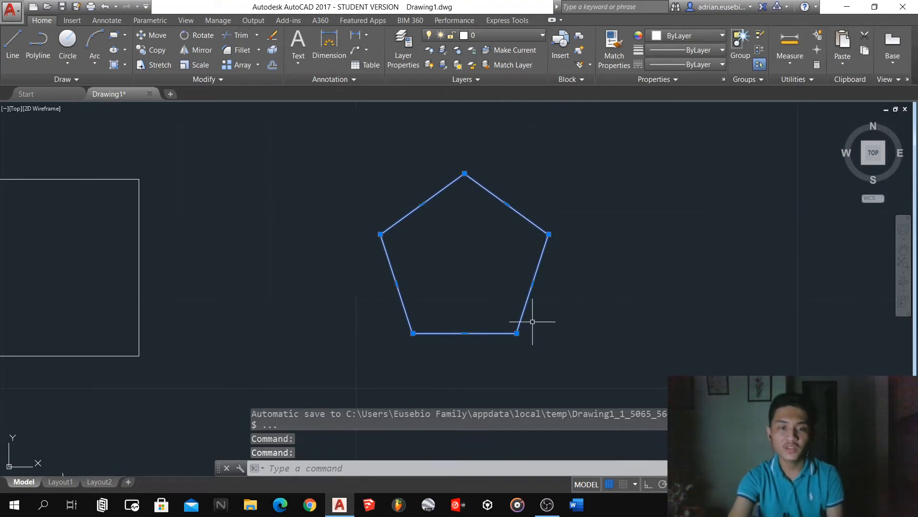
{"action": "key", "text": "Escape"}
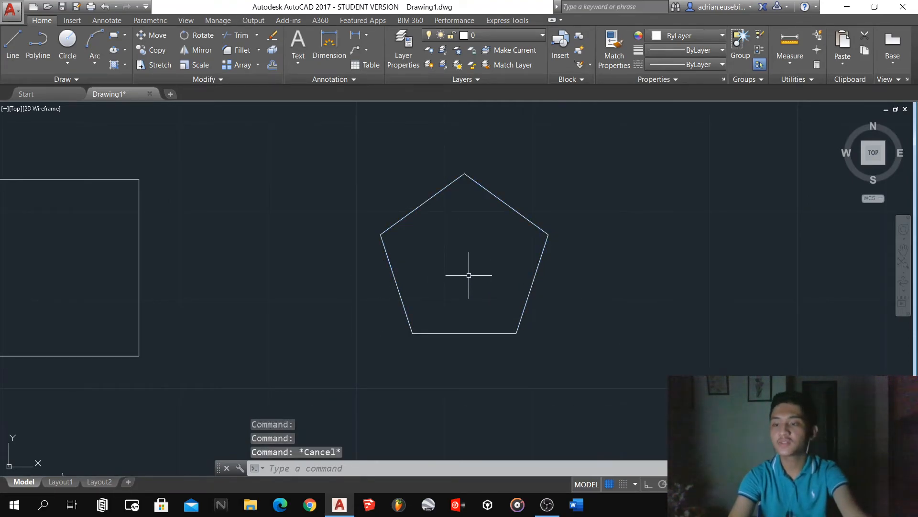
Draw a freehand four-sided polyline below the pentagon, ending at its start point, with a long slanted left side.
{"action": "scroll", "coordinate": [447, 248], "scroll_direction": "down", "scroll_amount": 8}
{"action": "scroll", "coordinate": [451, 297], "scroll_direction": "up", "scroll_amount": 4}
{"action": "left_click", "coordinate": [451, 298]}
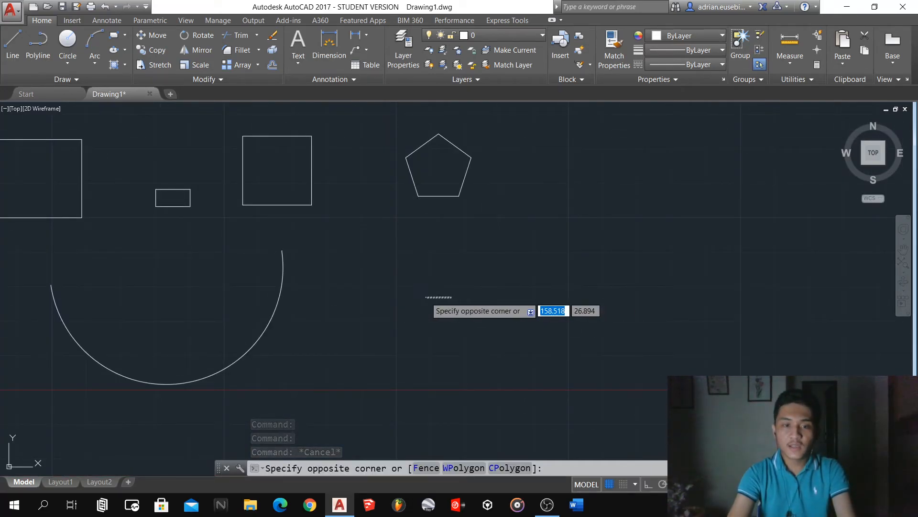
{"action": "left_click", "coordinate": [425, 297]}
{"action": "scroll", "coordinate": [350, 273], "scroll_direction": "up", "scroll_amount": 2}
{"action": "scroll", "coordinate": [349, 275], "scroll_direction": "down", "scroll_amount": 4}
{"action": "scroll", "coordinate": [418, 309], "scroll_direction": "up", "scroll_amount": 4}
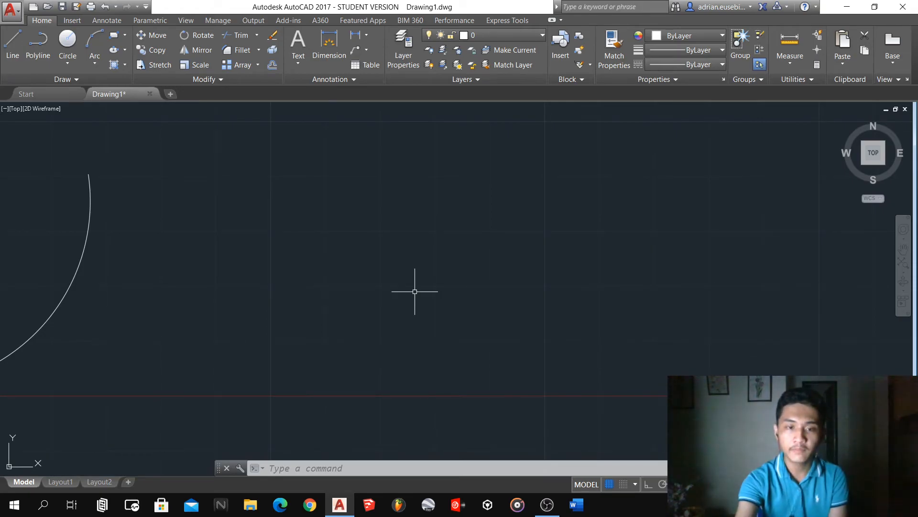
{"action": "type", "text": "PL"}
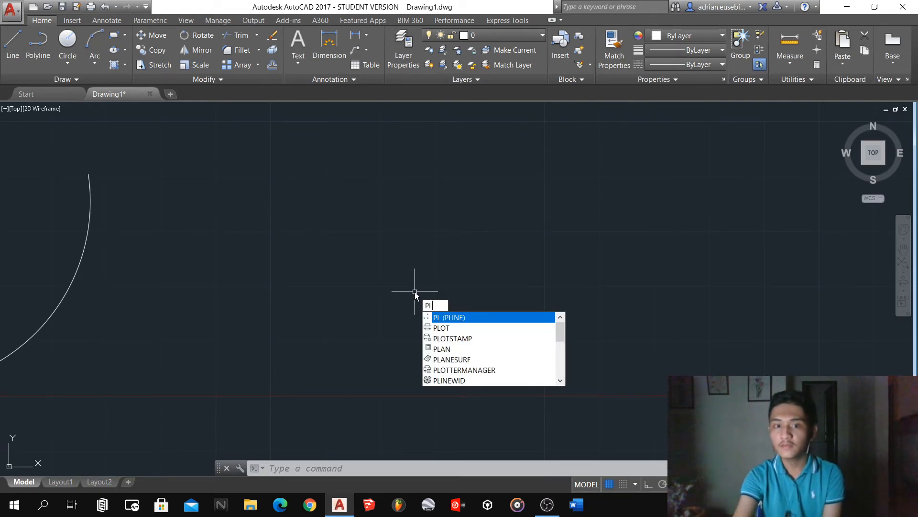
{"action": "key", "text": "Return"}
{"action": "scroll", "coordinate": [275, 292], "scroll_direction": "down", "scroll_amount": 2}
{"action": "scroll", "coordinate": [288, 272], "scroll_direction": "up", "scroll_amount": 3}
{"action": "left_click", "coordinate": [313, 357]}
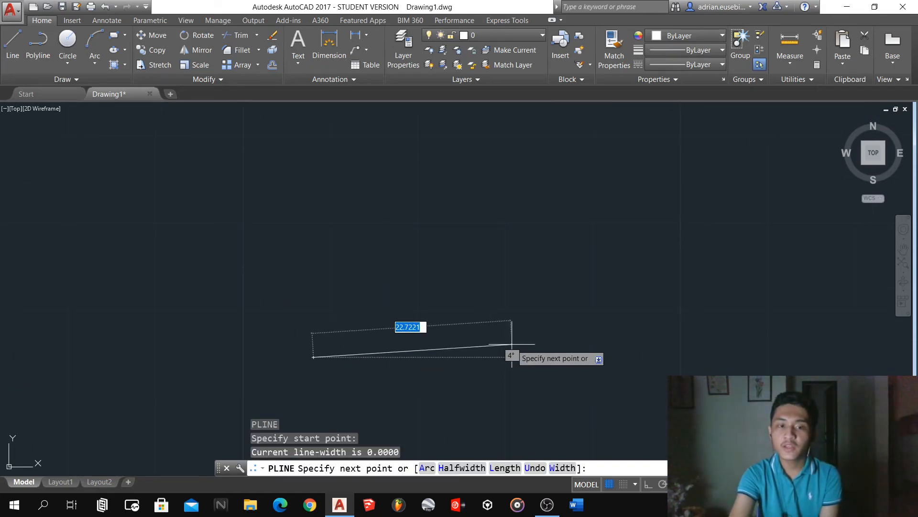
{"action": "left_click", "coordinate": [543, 362]}
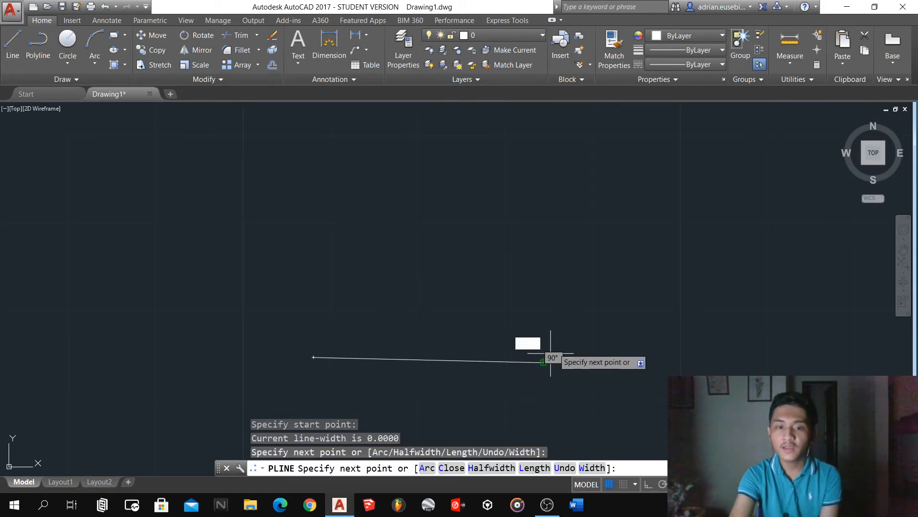
{"action": "left_click", "coordinate": [520, 177]}
{"action": "left_click", "coordinate": [143, 154]}
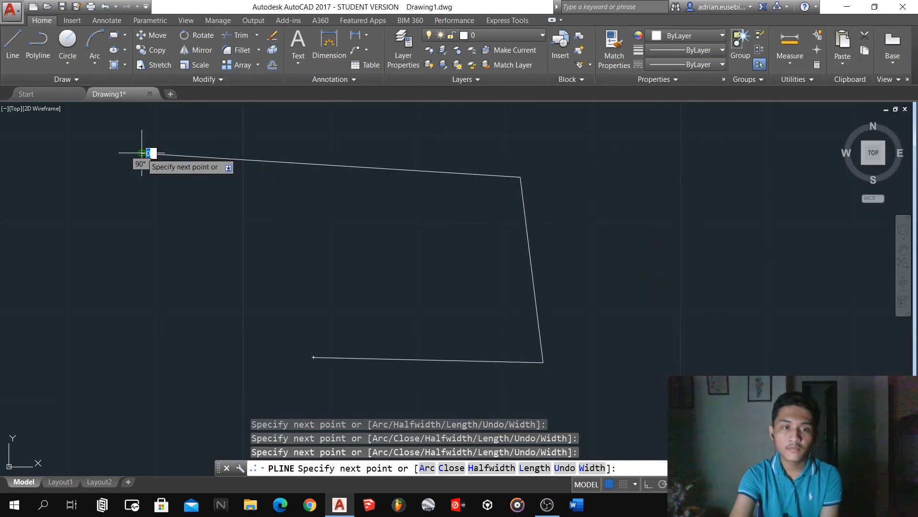
{"action": "left_click", "coordinate": [313, 357]}
{"action": "key", "text": "Return"}
{"action": "left_click", "coordinate": [304, 344]}
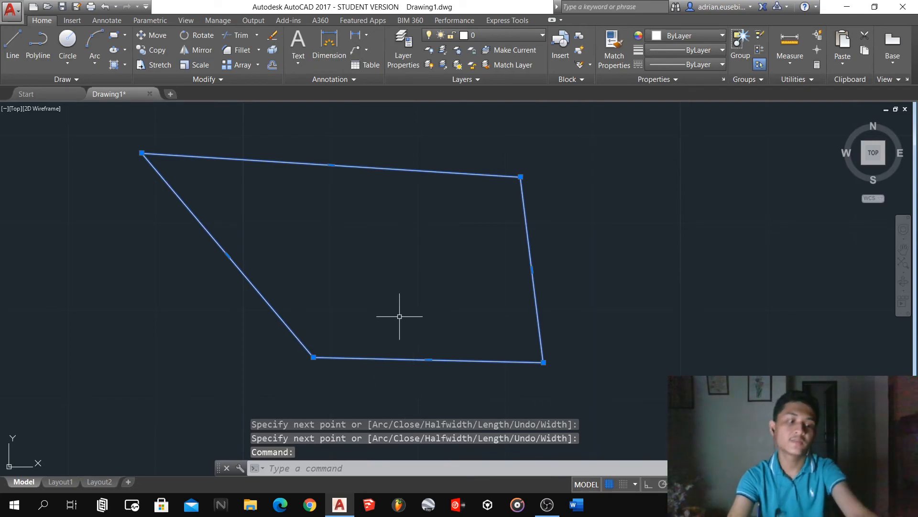
{"action": "key", "text": "Escape"}
Draw a similar freehand four-sided outline with the Line command to the right of the polyline shape, ending at its first point.
{"action": "scroll", "coordinate": [349, 308], "scroll_direction": "down", "scroll_amount": 4}
{"action": "scroll", "coordinate": [489, 276], "scroll_direction": "up", "scroll_amount": 3}
{"action": "scroll", "coordinate": [437, 289], "scroll_direction": "down", "scroll_amount": 1}
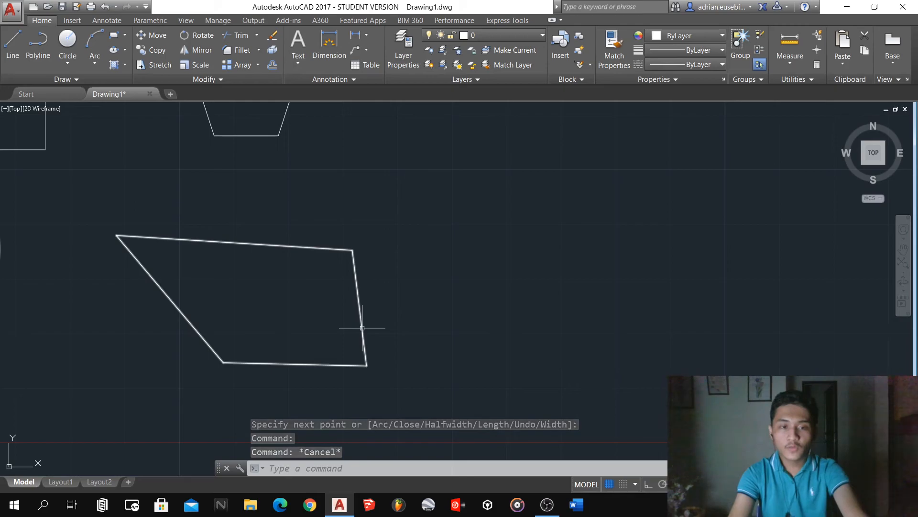
{"action": "type", "text": "l"}
{"action": "key", "text": "Return"}
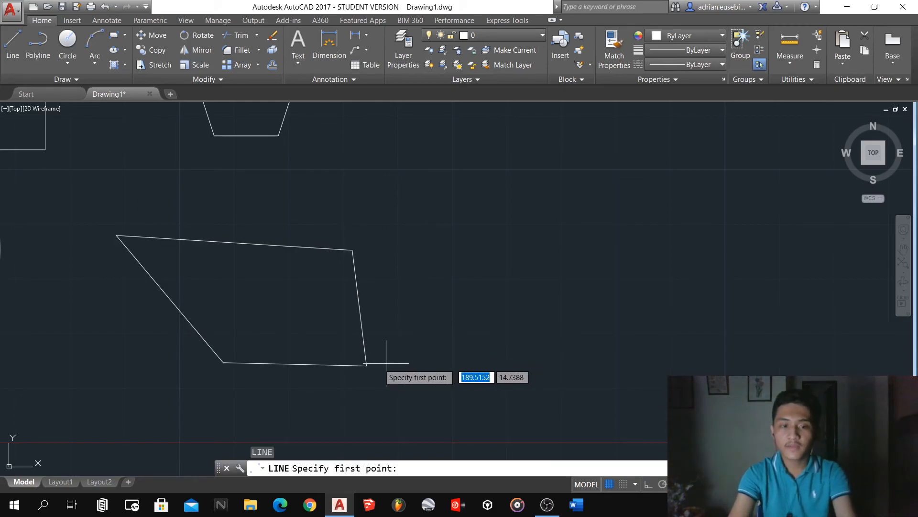
{"action": "left_click", "coordinate": [463, 360]}
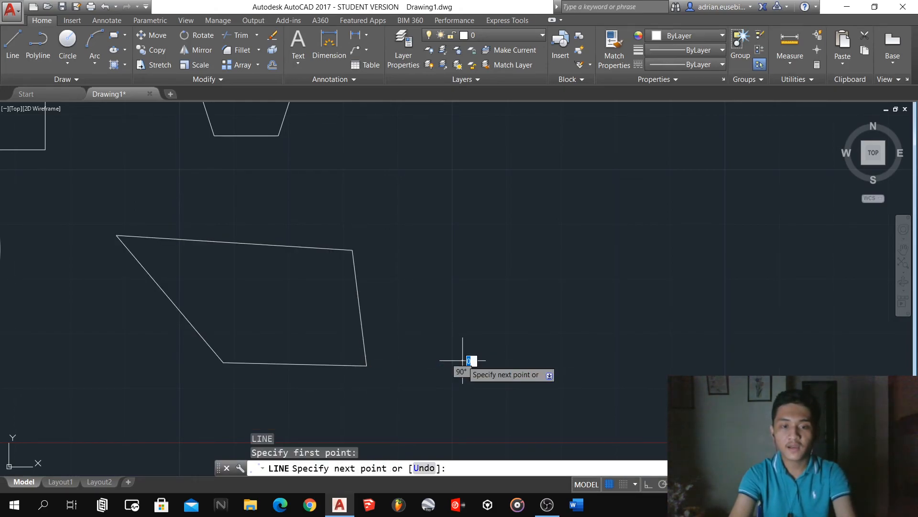
{"action": "left_click", "coordinate": [655, 381]}
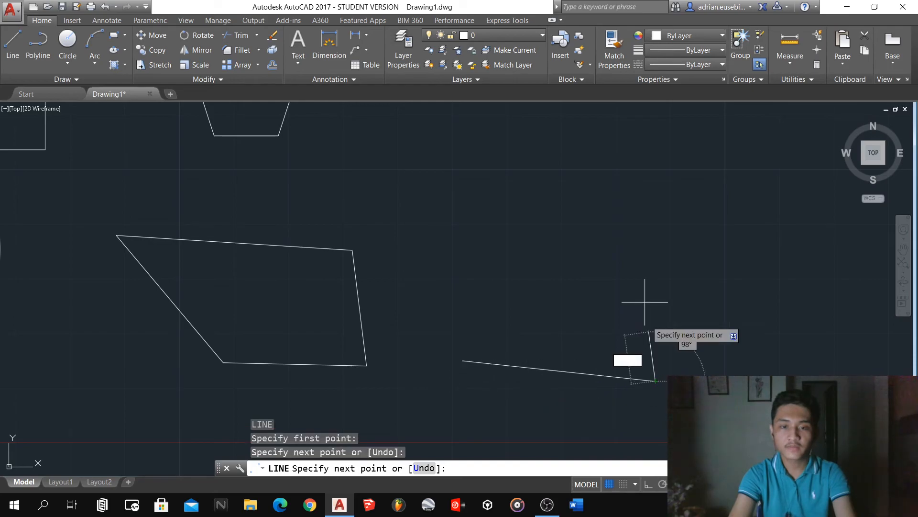
{"action": "left_click", "coordinate": [654, 245]}
{"action": "left_click", "coordinate": [387, 230]}
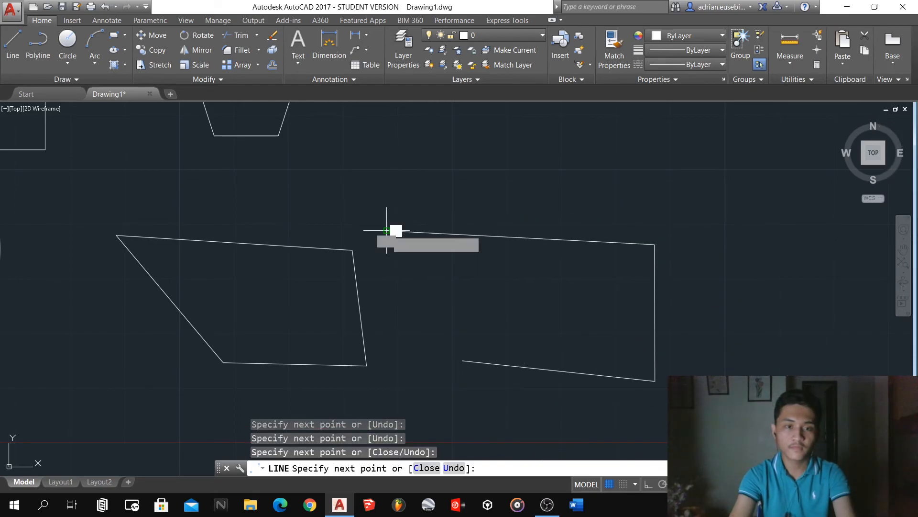
{"action": "left_click", "coordinate": [463, 360]}
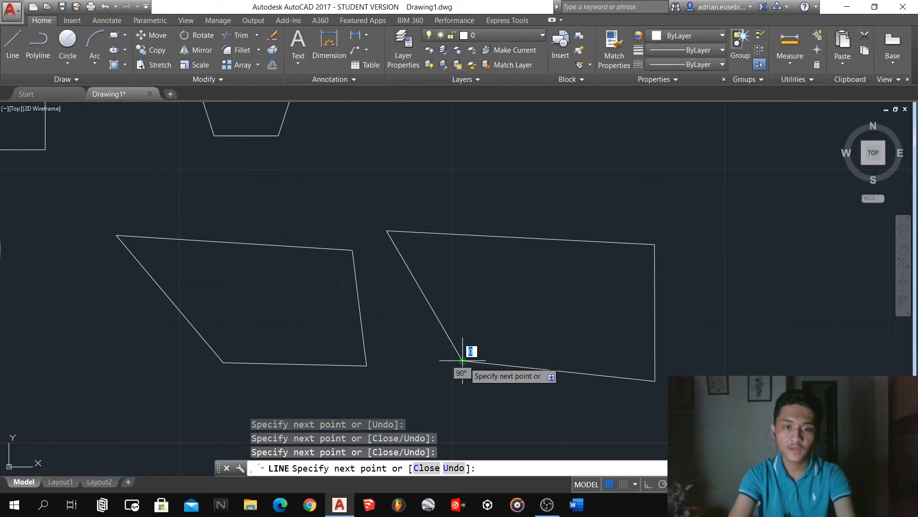
{"action": "key", "text": "Return"}
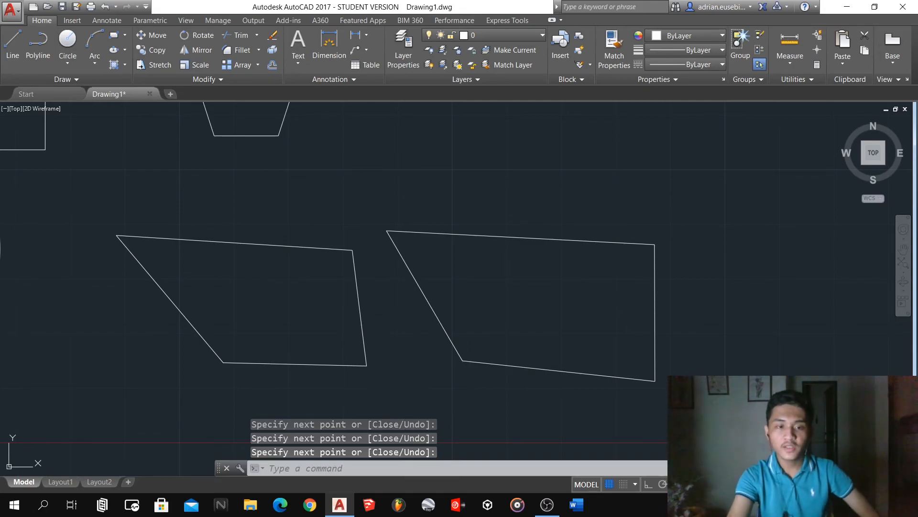
Select the polyline shape and individual sides of the line-drawn shape in turn to compare how their segments are joined.
{"action": "left_click", "coordinate": [382, 382]}
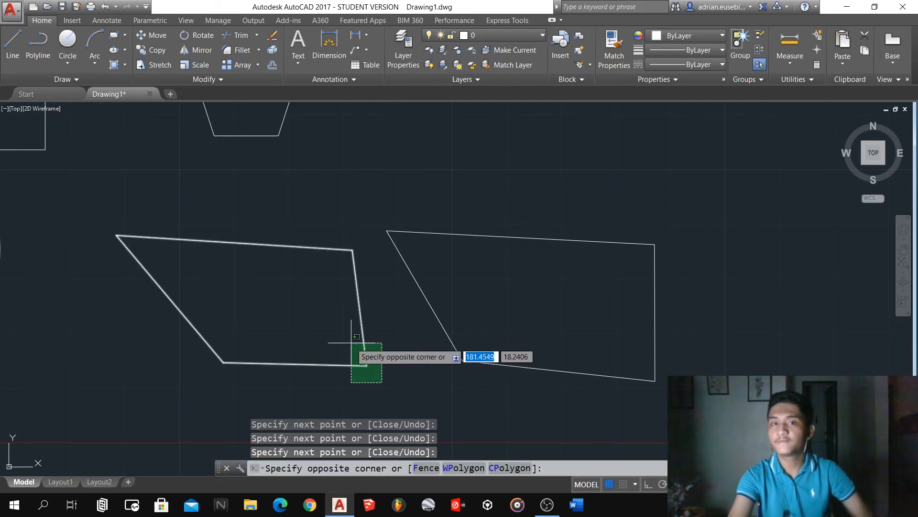
{"action": "key", "text": "Escape"}
{"action": "left_click_drag", "start_coordinate": [672, 390], "coordinate": [611, 337]}
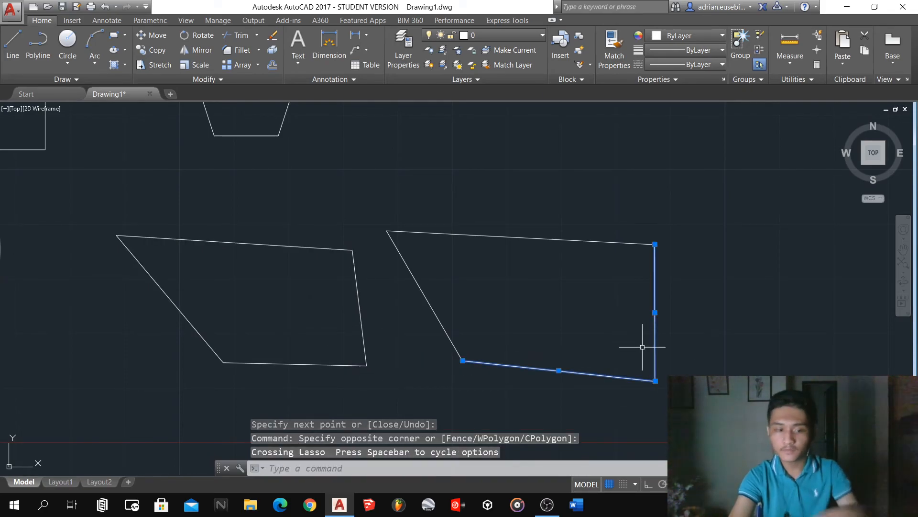
{"action": "key", "text": "Escape"}
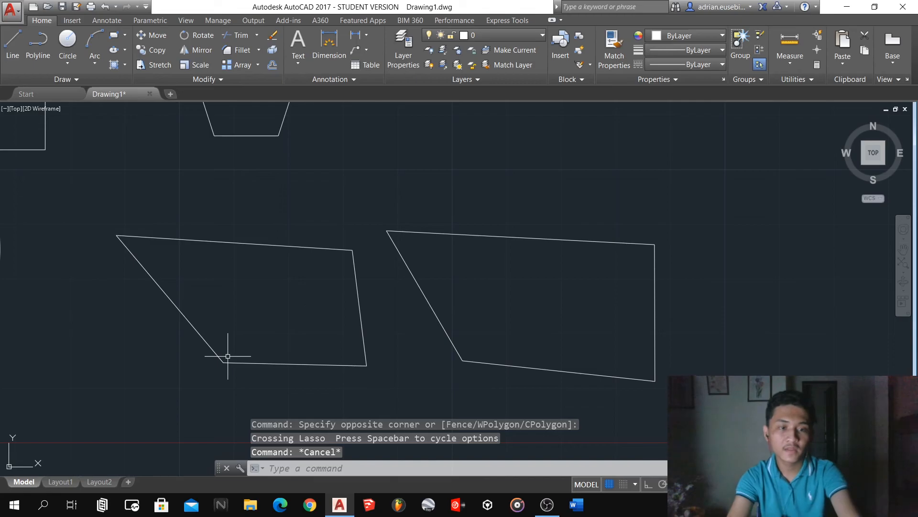
{"action": "left_click", "coordinate": [362, 324]}
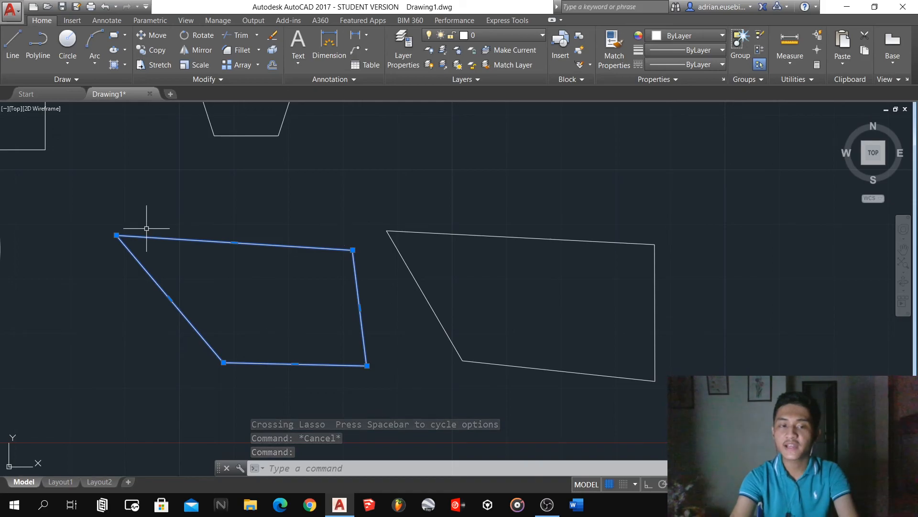
{"action": "key", "text": "Escape"}
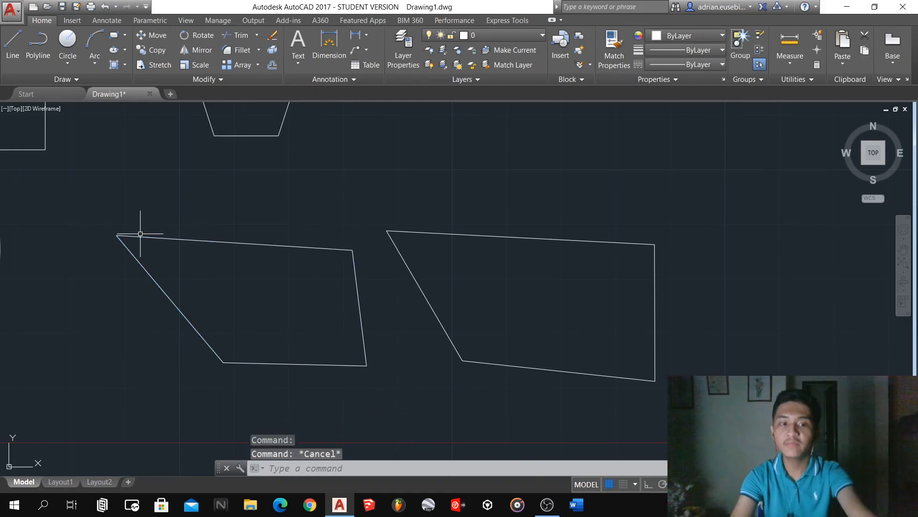
{"action": "left_click", "coordinate": [235, 249]}
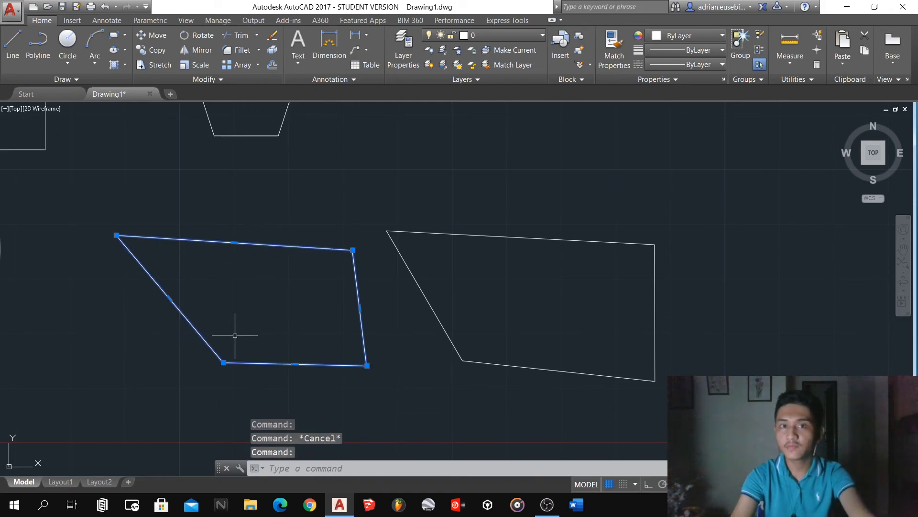
{"action": "key", "text": "Escape"}
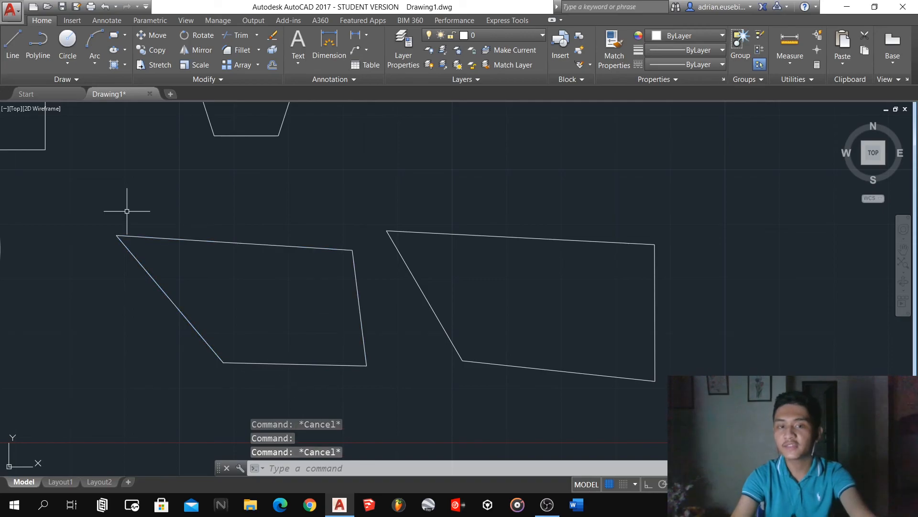
{"action": "left_click", "coordinate": [655, 268]}
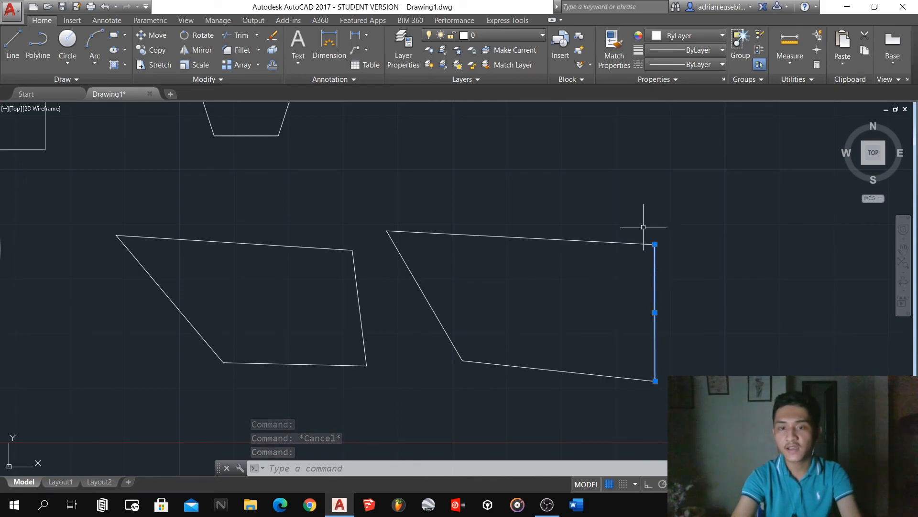
Window-select the vertical right side of the line-drawn shape, clear the selection, and select the polyline shape once more for comparison.
{"action": "left_click", "coordinate": [639, 402]}
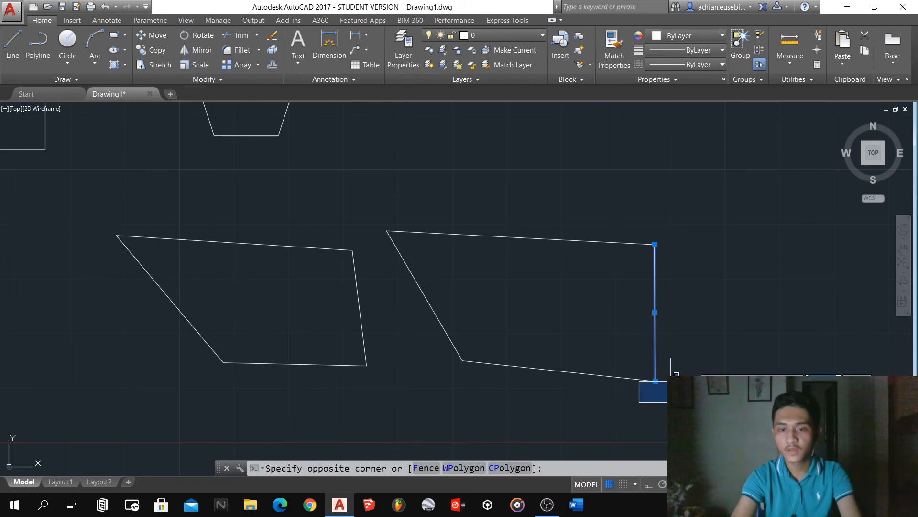
{"action": "left_click", "coordinate": [666, 206]}
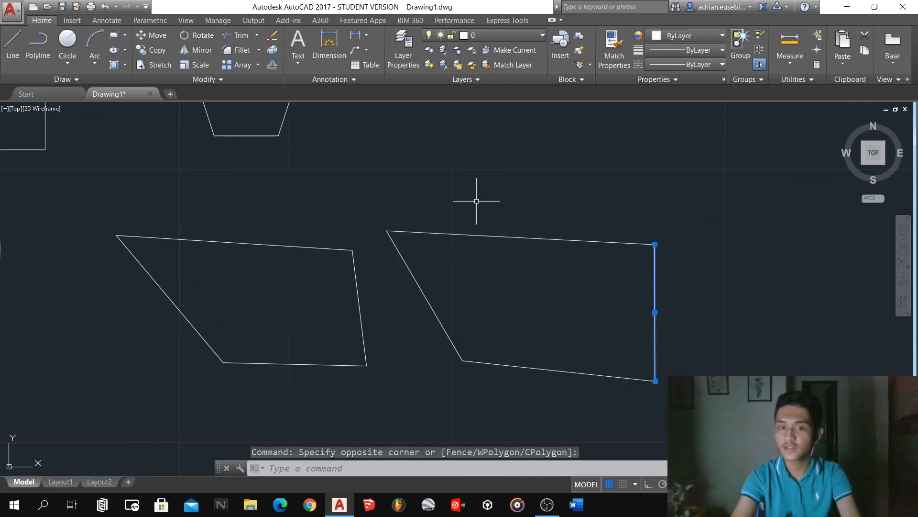
{"action": "key", "text": "Escape"}
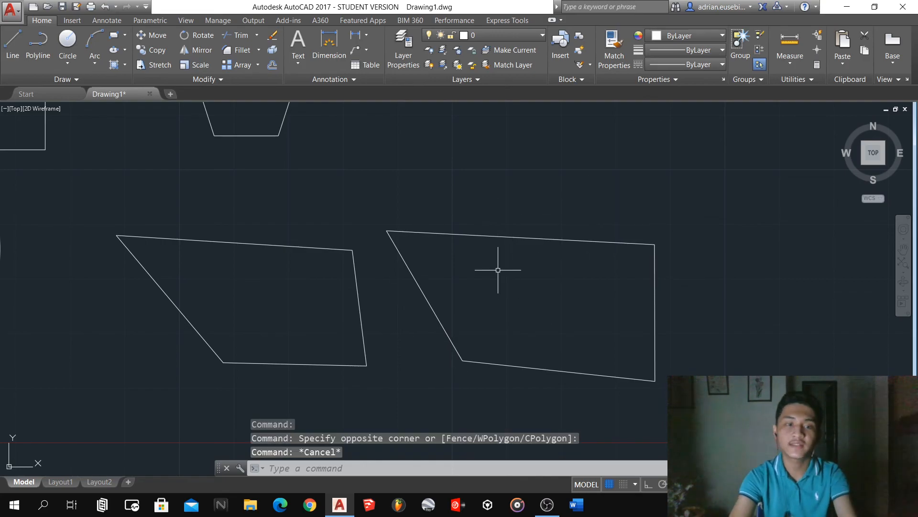
{"action": "left_click", "coordinate": [362, 324]}
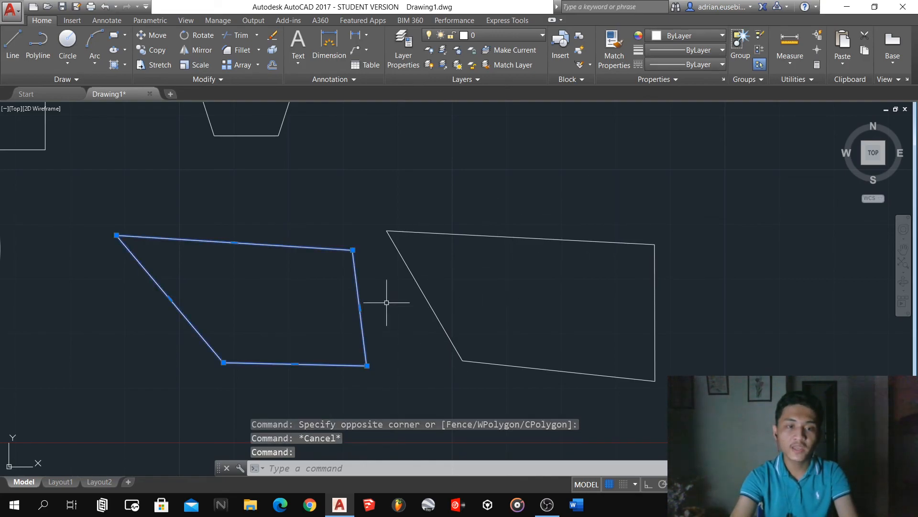
{"action": "key", "text": "Escape"}
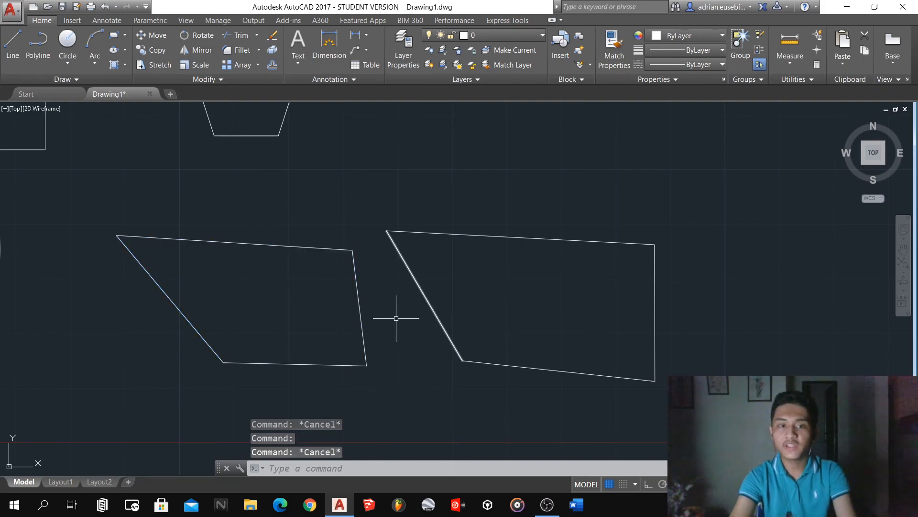
{"action": "scroll", "coordinate": [678, 309], "scroll_direction": "down", "scroll_amount": 4}
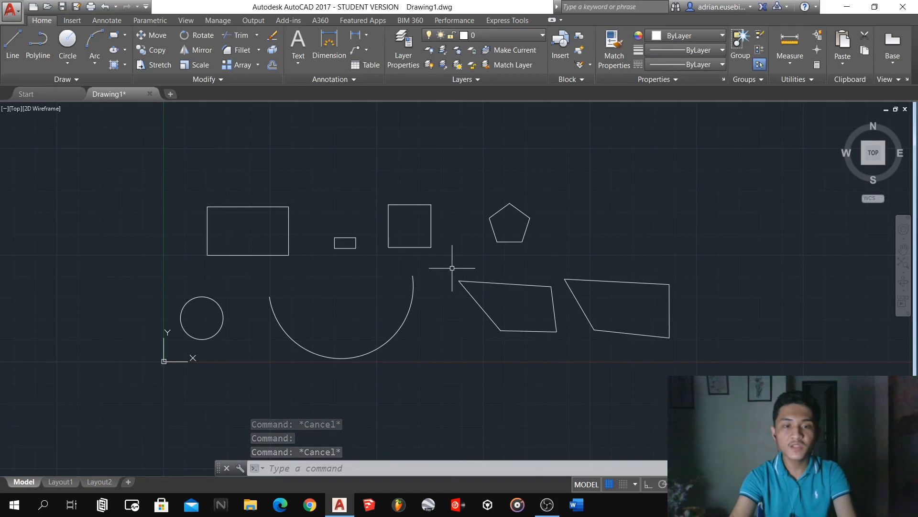